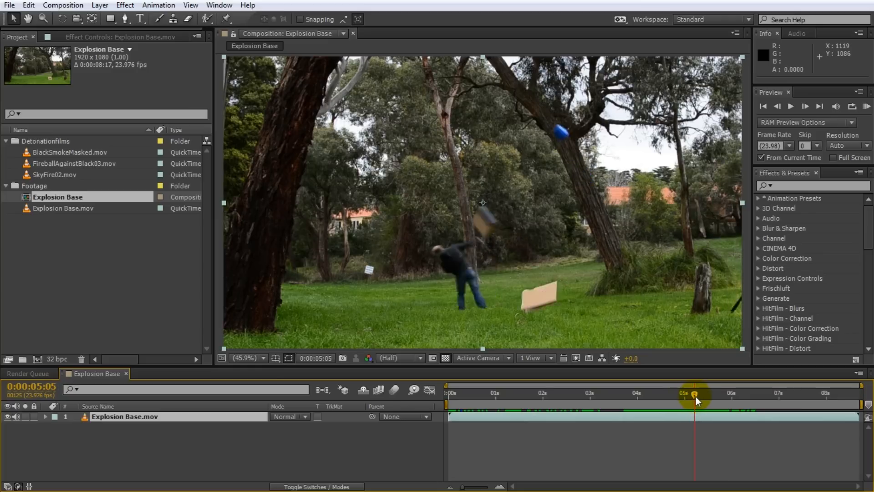
# - Add FireballAgainstBlack03.mov to the Explosion Base composition as the top layer, starting at about 0:00:04:07
pyautogui.click(55, 141)
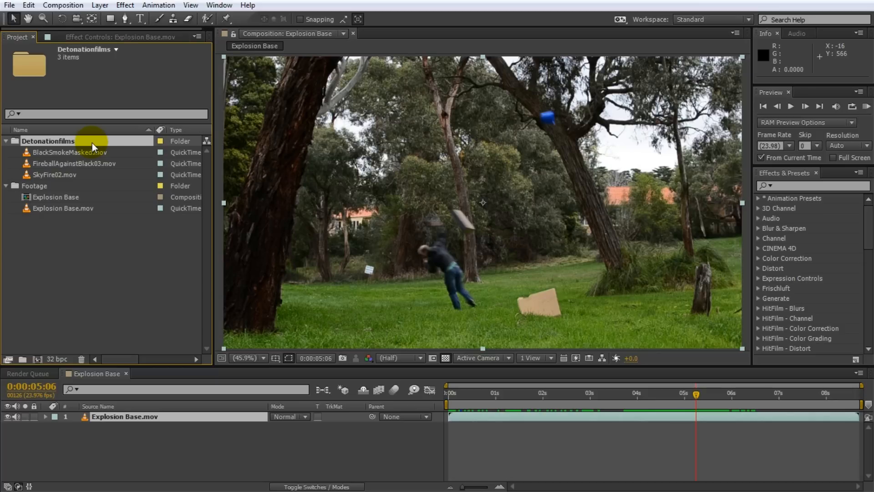
pyautogui.click(115, 163)
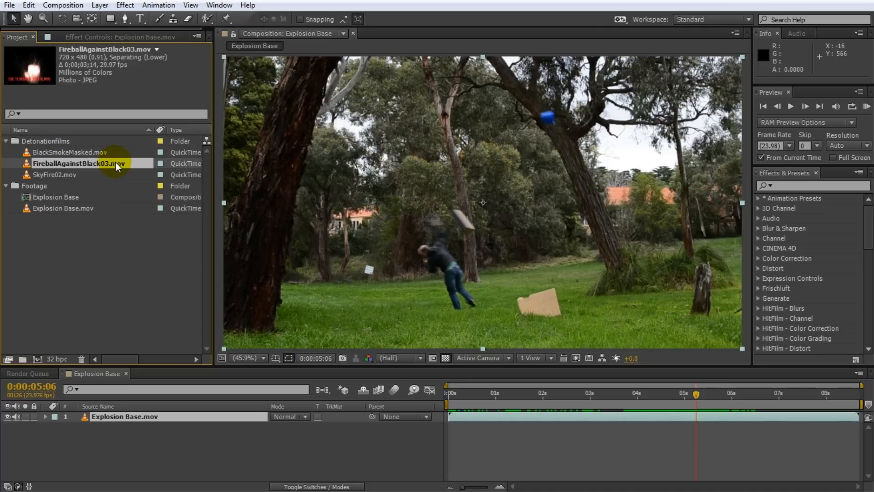
pyautogui.moveTo(119, 161); pyautogui.dragTo(679, 411)
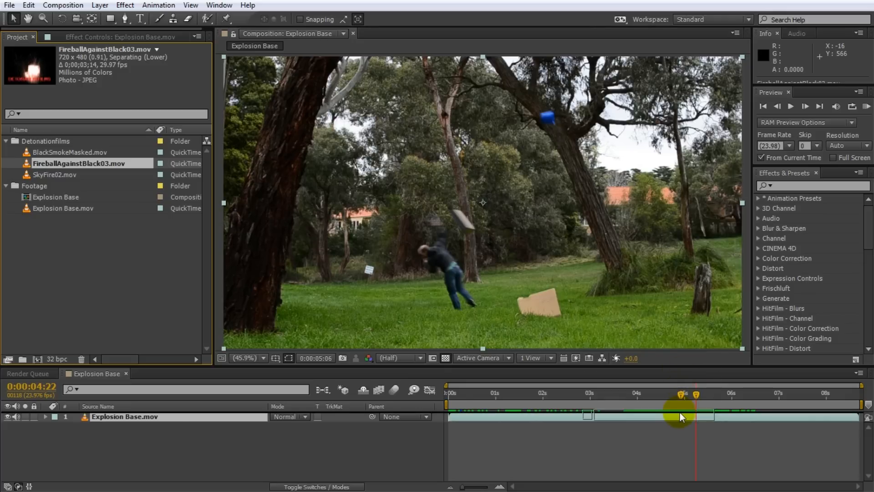
pyautogui.moveTo(677, 409)
pyautogui.mouseDown()
pyautogui.moveTo(688, 399)
pyautogui.moveTo(665, 399)
pyautogui.moveTo(686, 417)
pyautogui.moveTo(674, 416)
pyautogui.mouseUp()
# - Enlarge the fireball clip by about a third and position its blast on the grass in front of the leaning tree
pyautogui.moveTo(540, 245); pyautogui.dragTo(662, 292)
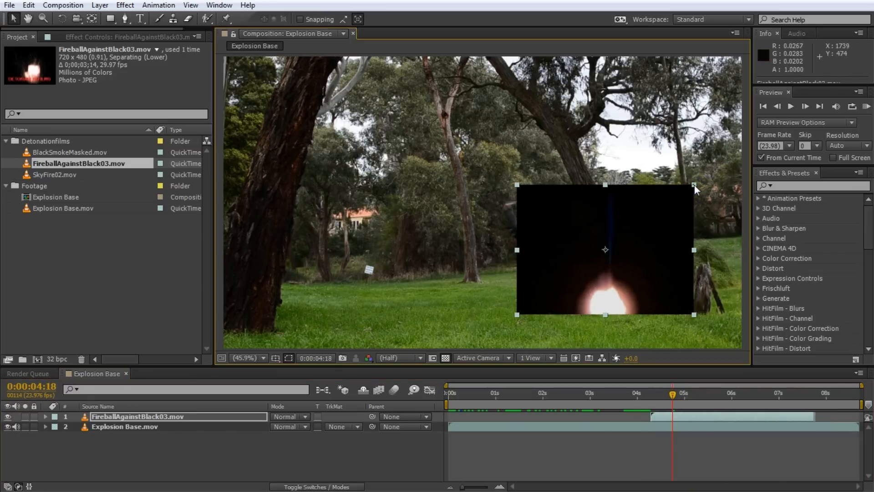
pyautogui.moveTo(693, 184); pyautogui.dragTo(724, 159)
pyautogui.moveTo(659, 257); pyautogui.dragTo(668, 236)
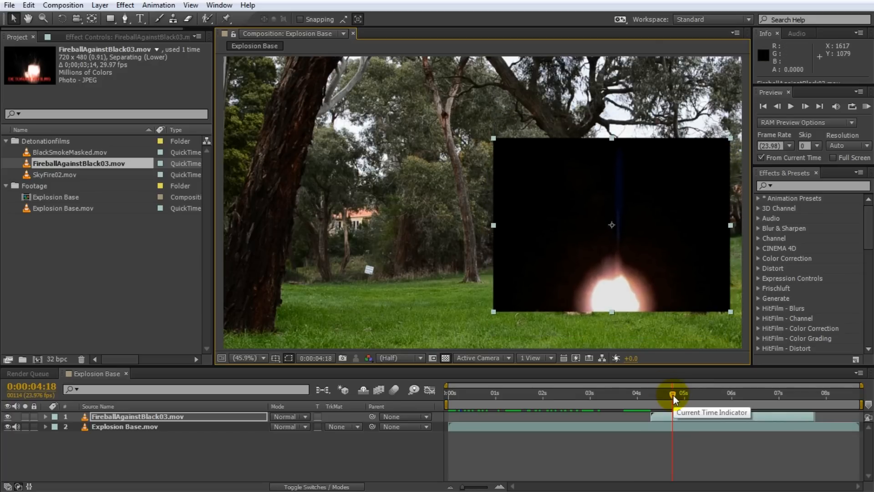
# - Trim the fireball layer's start to about 0:00:04:17, where the blast begins, and check the explosion up to 0:00:05:01
pyautogui.moveTo(670, 394)
pyautogui.mouseDown()
pyautogui.moveTo(656, 393)
pyautogui.moveTo(670, 395)
pyautogui.mouseUp()
pyautogui.click(657, 420)
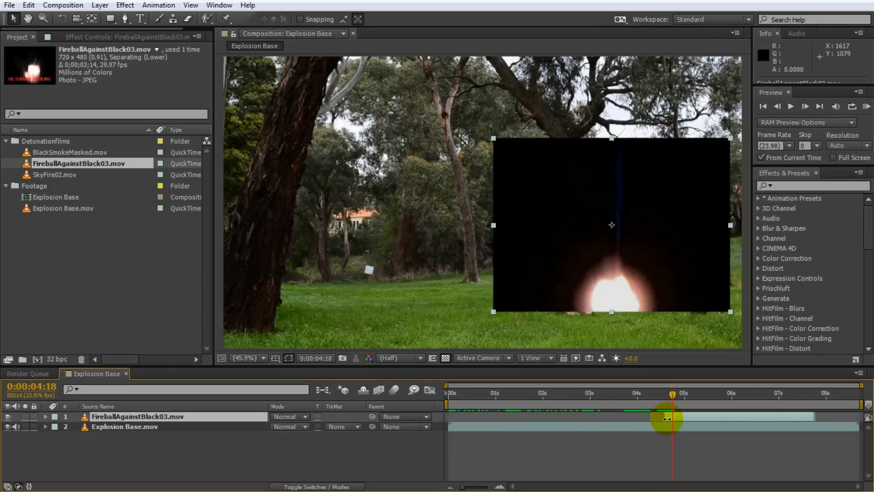
pyautogui.click(671, 398)
pyautogui.moveTo(670, 399); pyautogui.dragTo(682, 367)
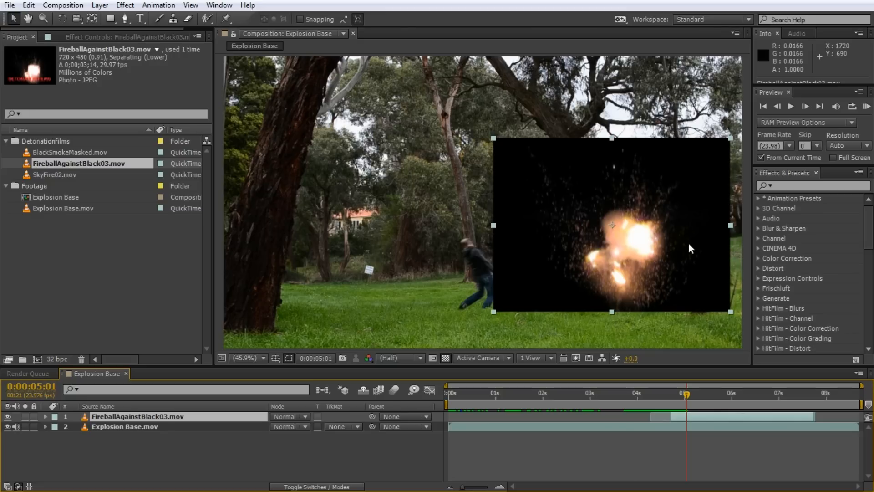
# - Set the fireball layer's blending mode to Screen to remove its black background
pyautogui.click(274, 465)
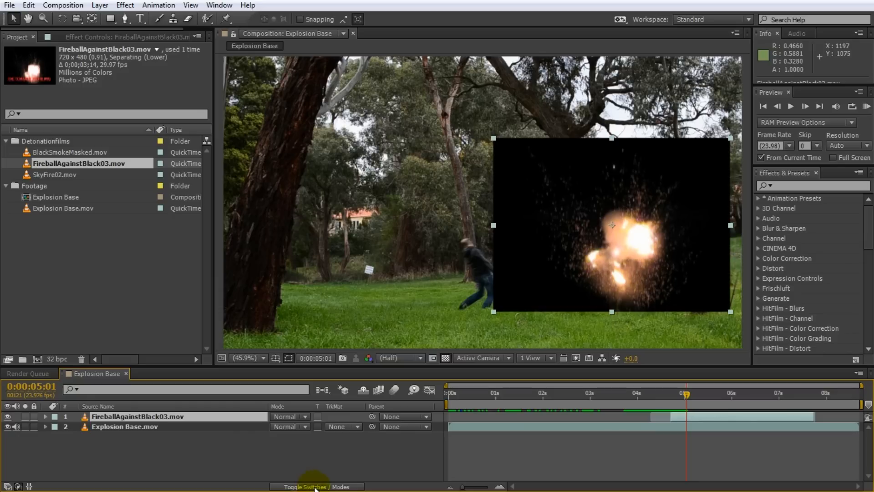
pyautogui.click(360, 486)
pyautogui.click(362, 485)
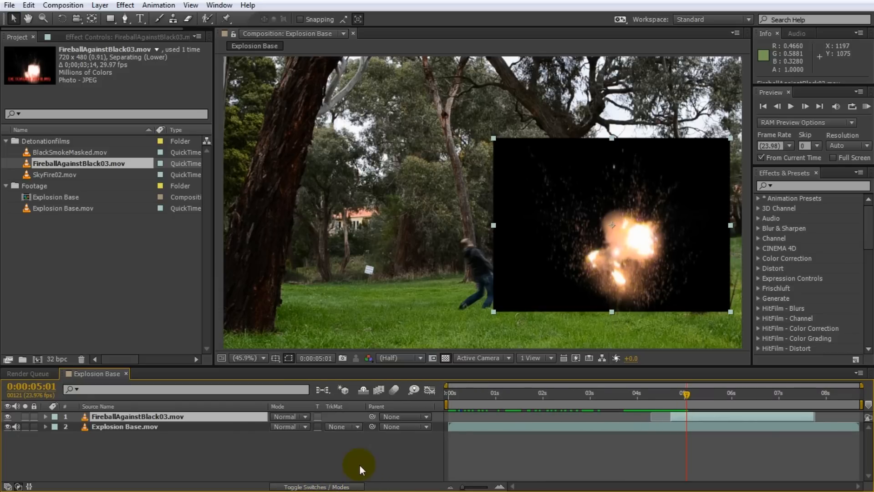
pyautogui.click(302, 416)
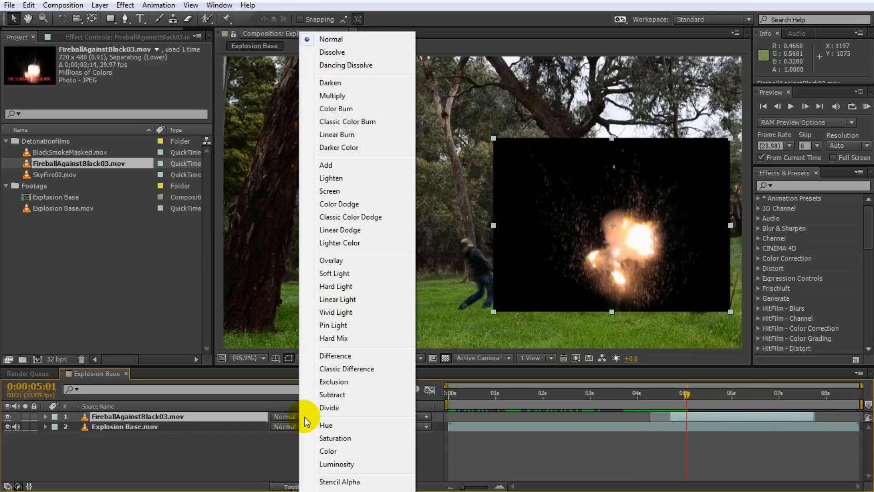
pyautogui.click(348, 191)
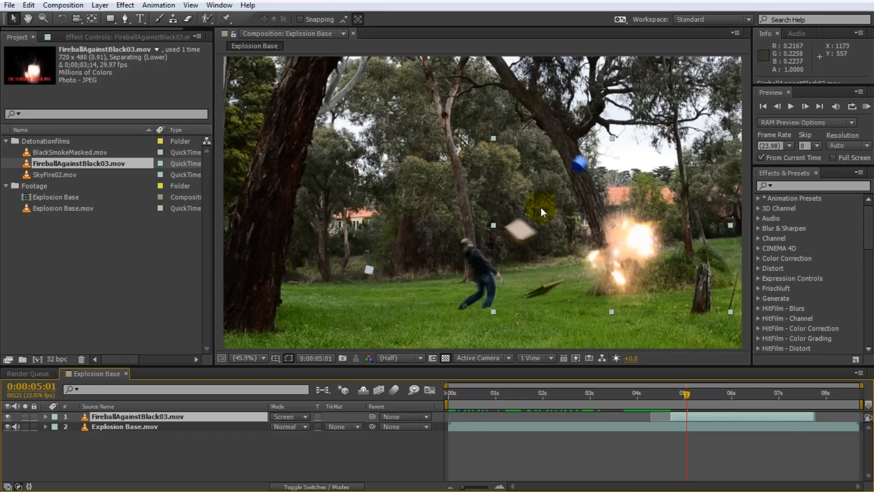
# - Duplicate the fireball layer, set the upper copy's blending mode to Normal and hide the lower Screen copy
pyautogui.moveTo(687, 395)
pyautogui.mouseDown()
pyautogui.moveTo(673, 394)
pyautogui.moveTo(707, 403)
pyautogui.moveTo(683, 406)
pyautogui.mouseUp()
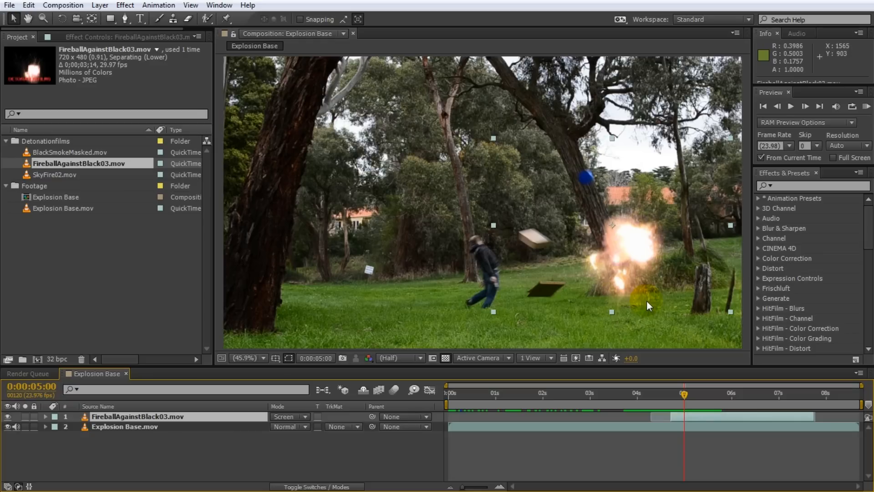
pyautogui.hotkey('ctrl', 'd')
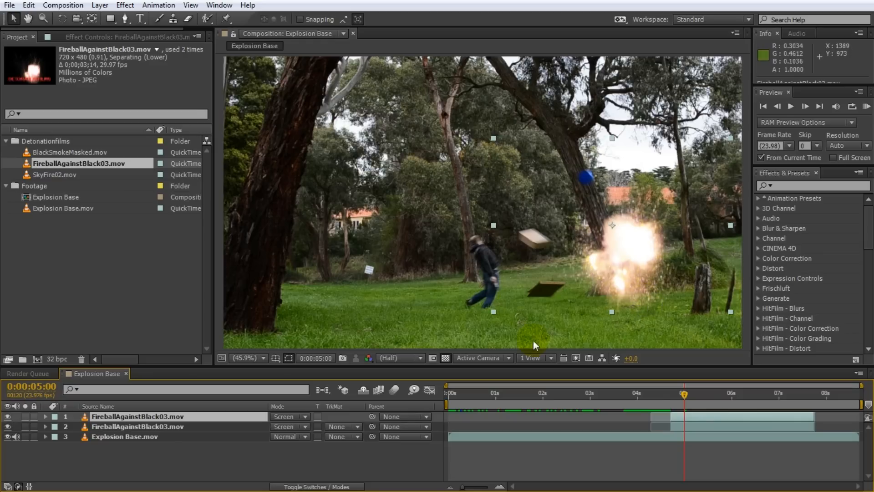
pyautogui.click(304, 416)
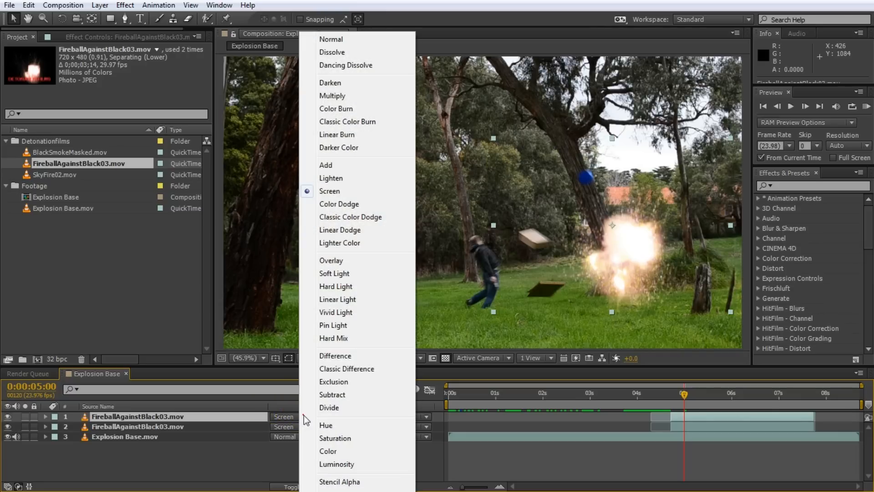
pyautogui.click(339, 38)
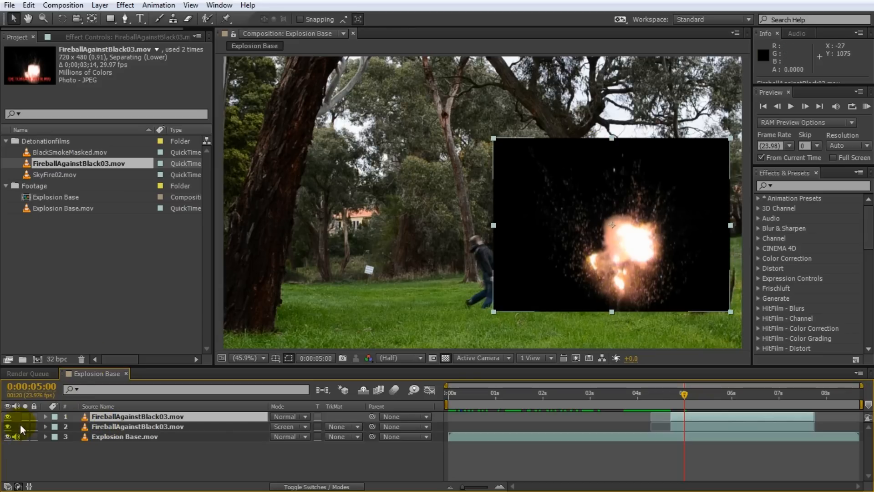
pyautogui.click(7, 426)
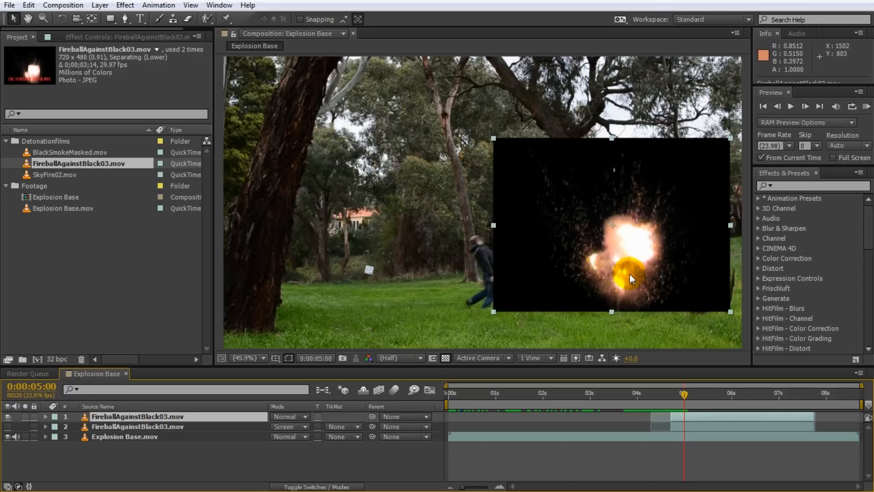
# - Apply the Linear Color Key effect to the upper fireball layer and sample its black background as the key color
pyautogui.click(801, 186)
pyautogui.write('color ke')
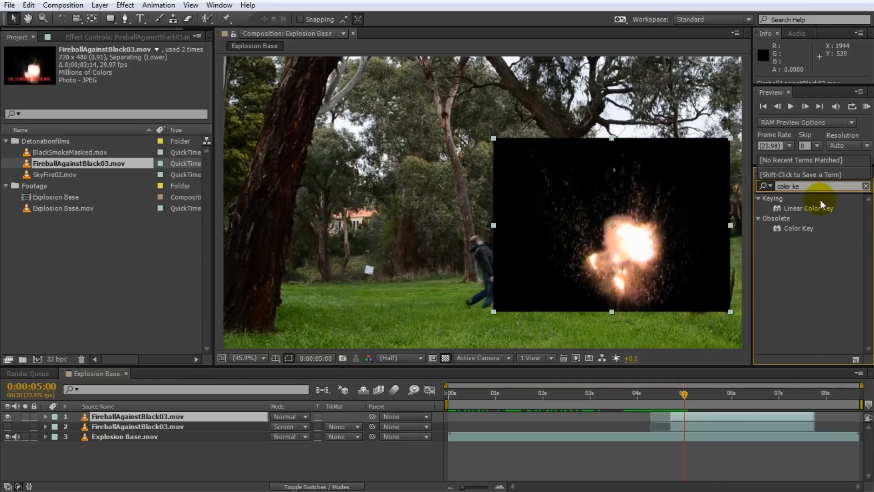
pyautogui.moveTo(812, 208); pyautogui.dragTo(166, 417)
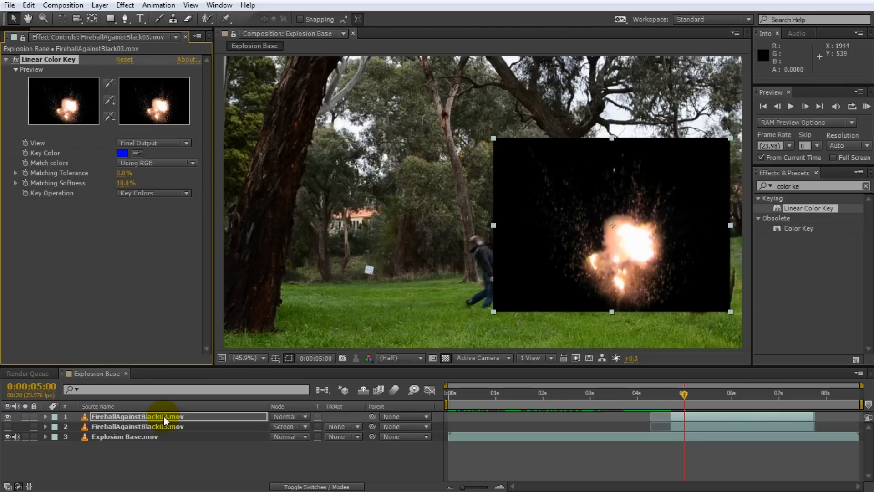
pyautogui.click(137, 153)
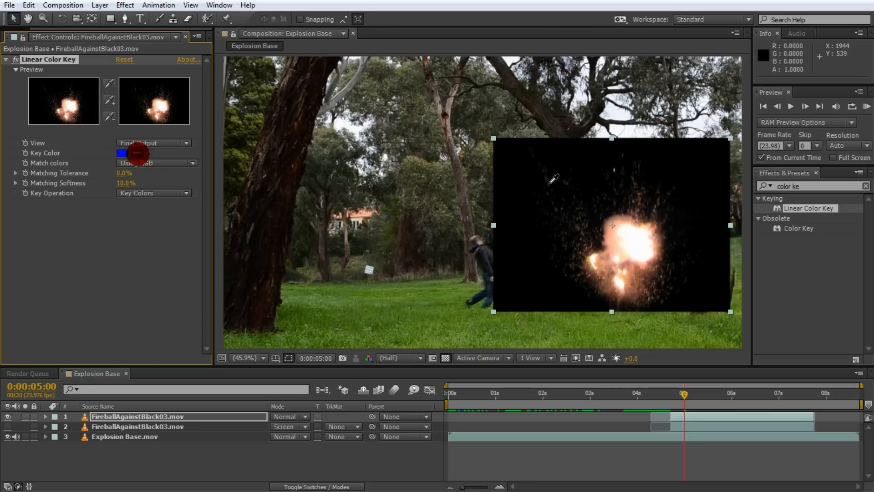
pyautogui.click(530, 200)
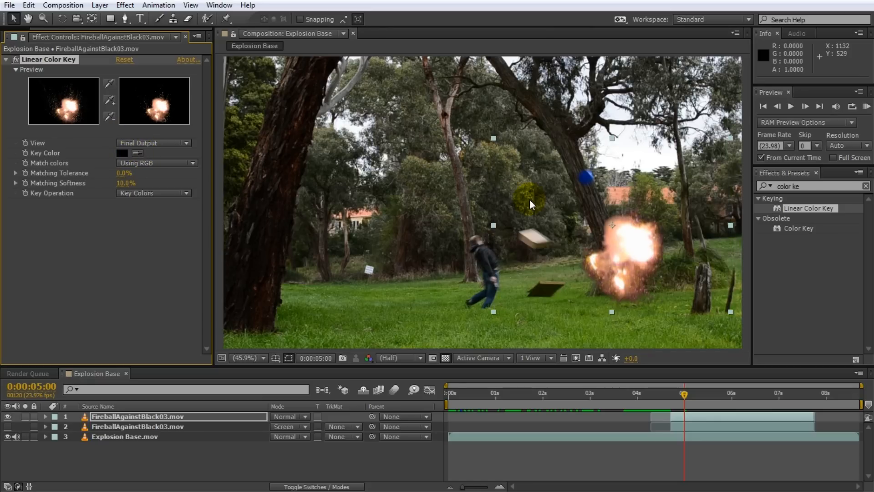
# - Set the Linear Color Key's Matching Tolerance to 33% and Matching Softness to 34%, judging the blast's edges at 0:00:04:20
pyautogui.moveTo(681, 396)
pyautogui.mouseDown()
pyautogui.moveTo(662, 400)
pyautogui.moveTo(737, 406)
pyautogui.moveTo(668, 404)
pyautogui.moveTo(677, 408)
pyautogui.mouseUp()
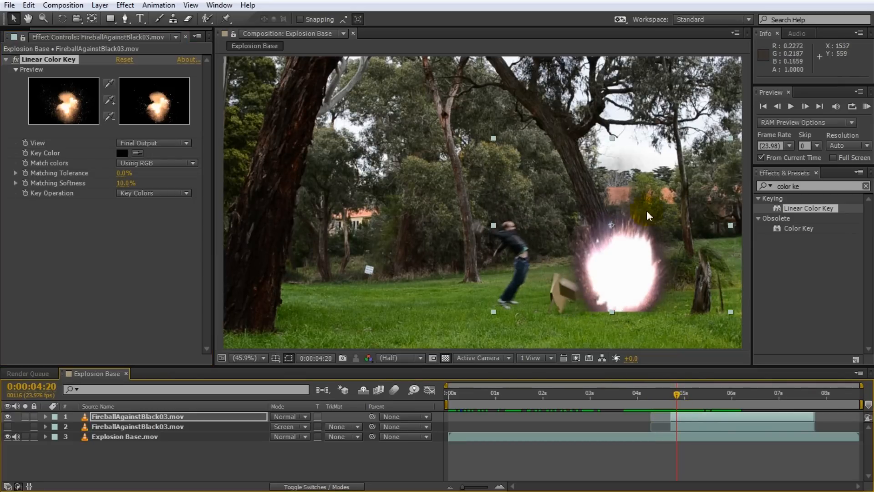
pyautogui.press('.')
pyautogui.press('.')
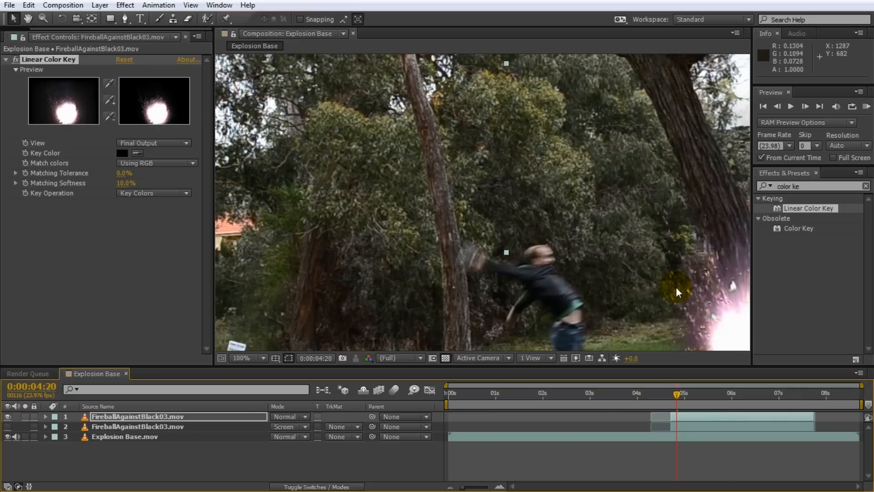
pyautogui.moveTo(676, 291); pyautogui.dragTo(508, 161)
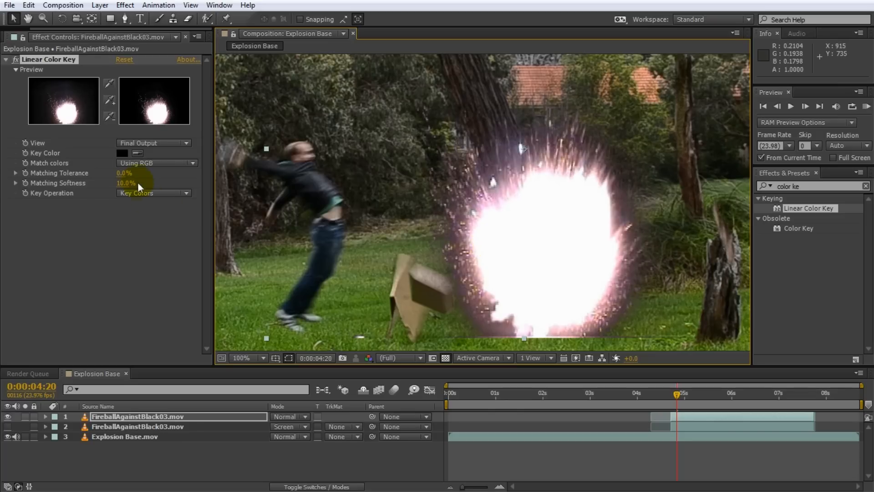
pyautogui.moveTo(125, 177); pyautogui.dragTo(150, 184)
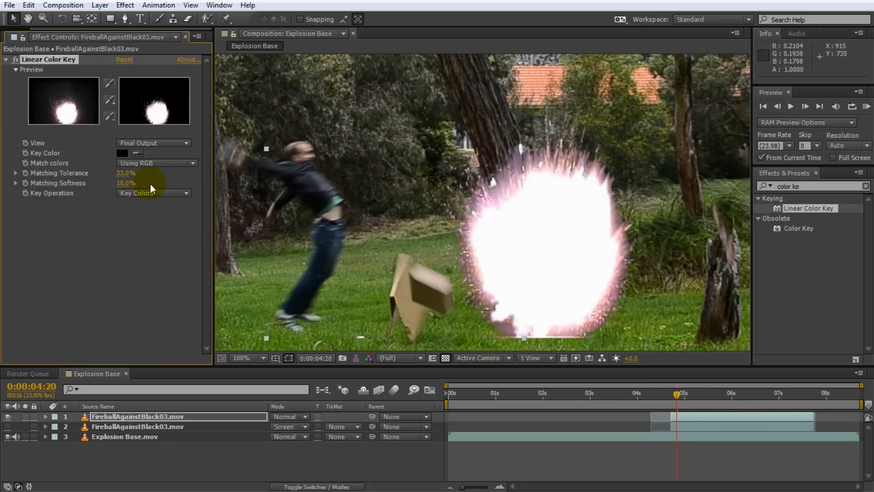
pyautogui.moveTo(123, 183)
pyautogui.mouseDown()
pyautogui.moveTo(106, 187)
pyautogui.moveTo(121, 195)
pyautogui.mouseUp()
pyautogui.moveTo(136, 193); pyautogui.dragTo(130, 193)
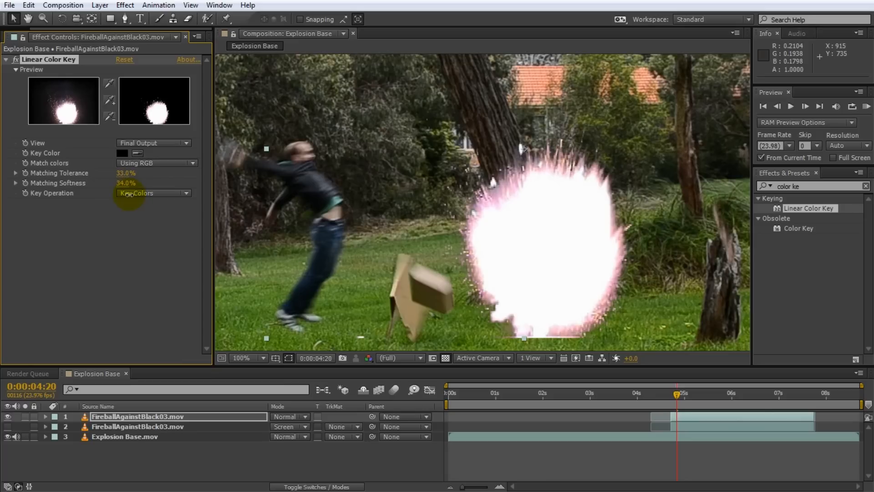
# - Compare the keyed fireball with the Screen-blended copy at 0:00:05:03 by switching the visibility of the two layers
pyautogui.moveTo(678, 395)
pyautogui.mouseDown()
pyautogui.moveTo(703, 396)
pyautogui.moveTo(689, 401)
pyautogui.mouseUp()
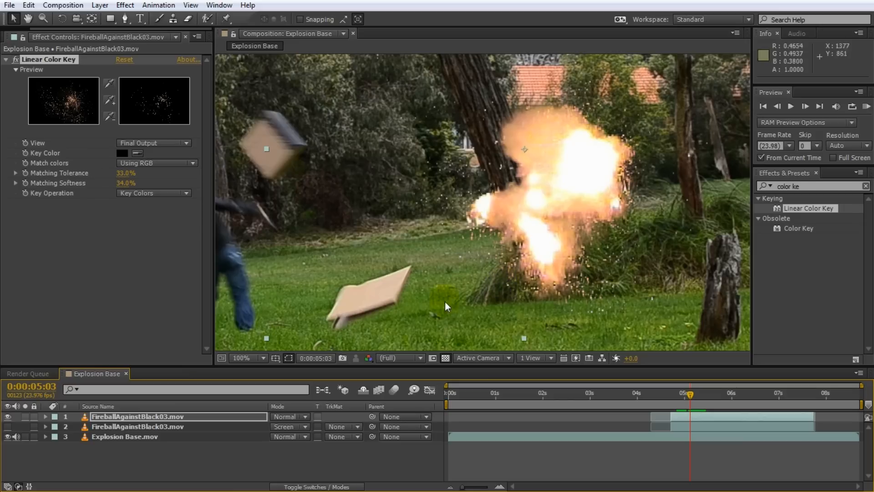
pyautogui.click(7, 416)
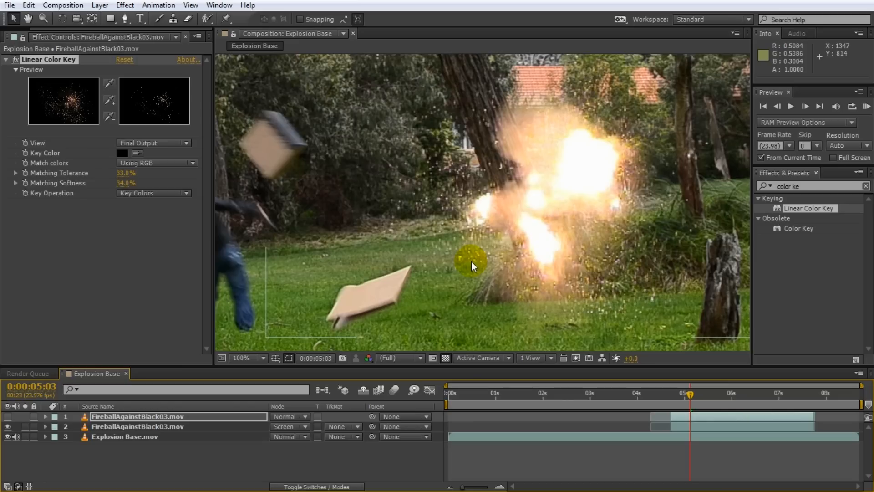
pyautogui.click(7, 425)
pyautogui.click(7, 416)
pyautogui.hotkey('shift', '/')
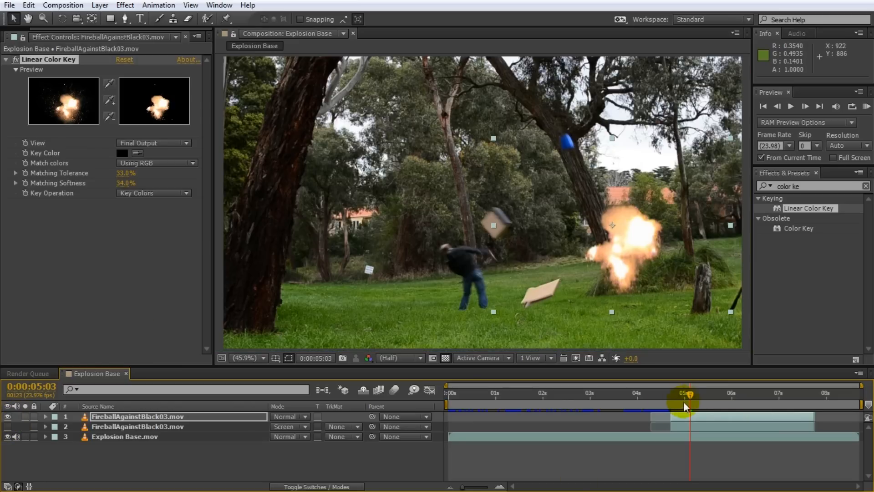
# - Preview the keyed explosion in motion from 0:00:04:14
pyautogui.moveTo(684, 402); pyautogui.dragTo(666, 397)
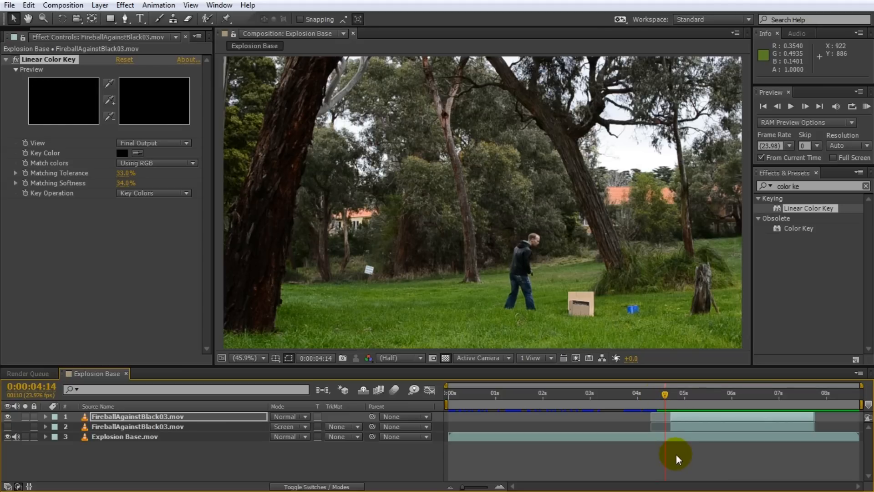
pyautogui.press('space')
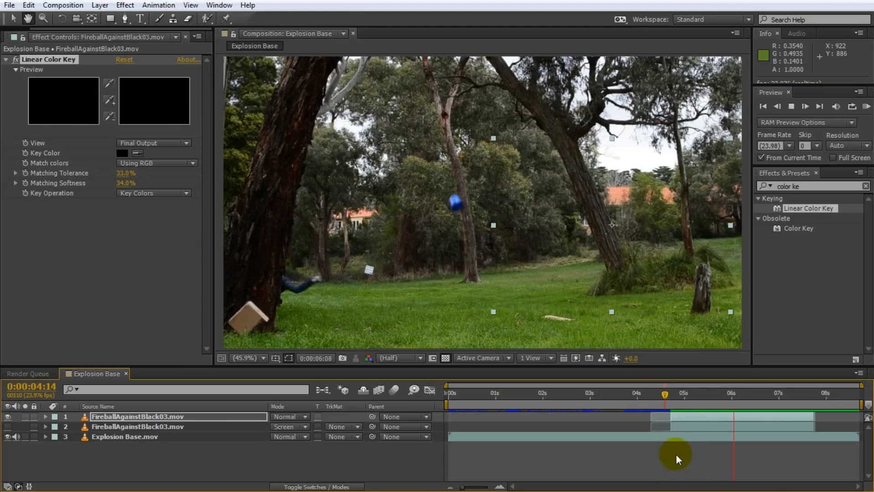
pyautogui.press('space')
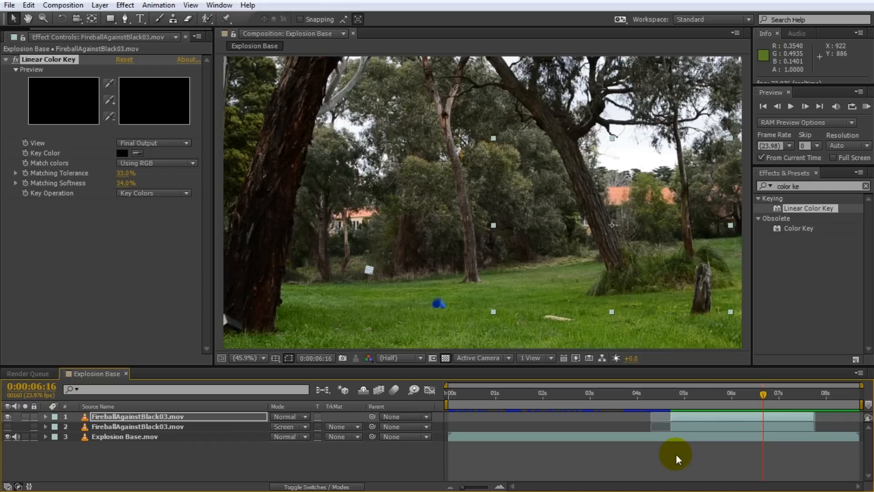
# - Hide the keyed fireball layer at 0:00:04:19 and add BlackSmokeMasked.mov as the top layer, starting at about 0:00:04:07
pyautogui.moveTo(760, 401); pyautogui.dragTo(674, 409)
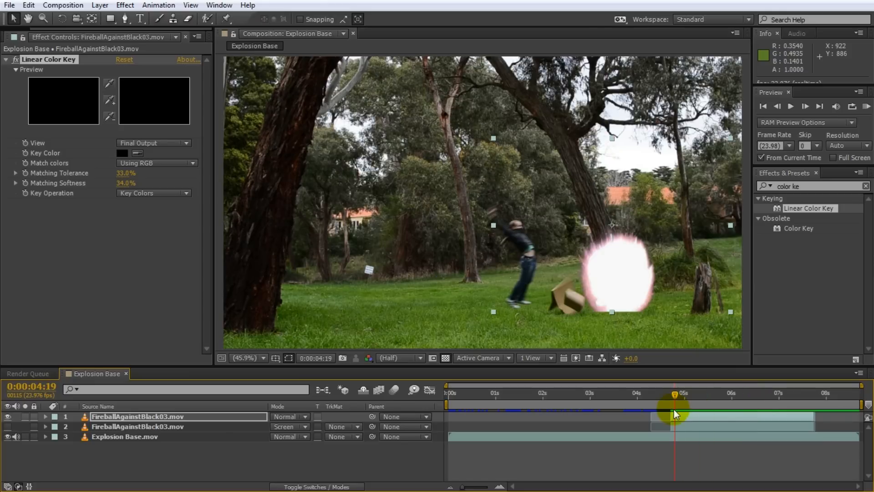
pyautogui.click(8, 416)
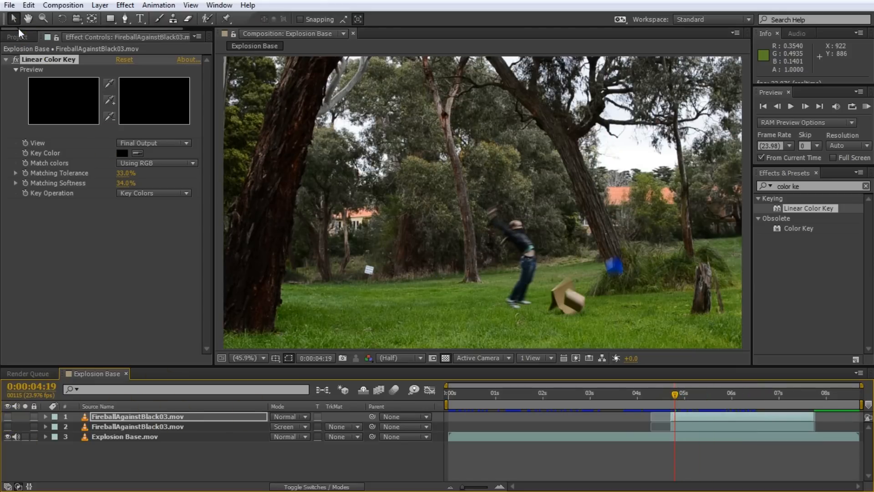
pyautogui.click(17, 37)
pyautogui.click(123, 154)
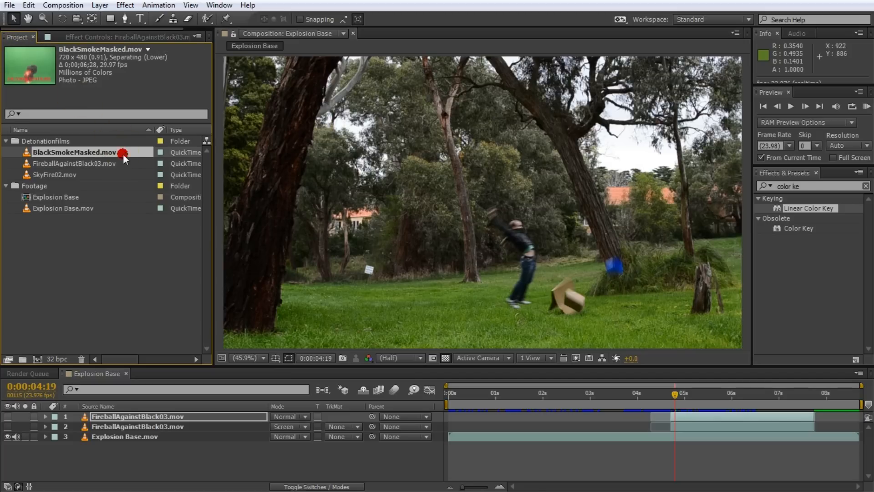
pyautogui.moveTo(123, 152); pyautogui.dragTo(651, 412)
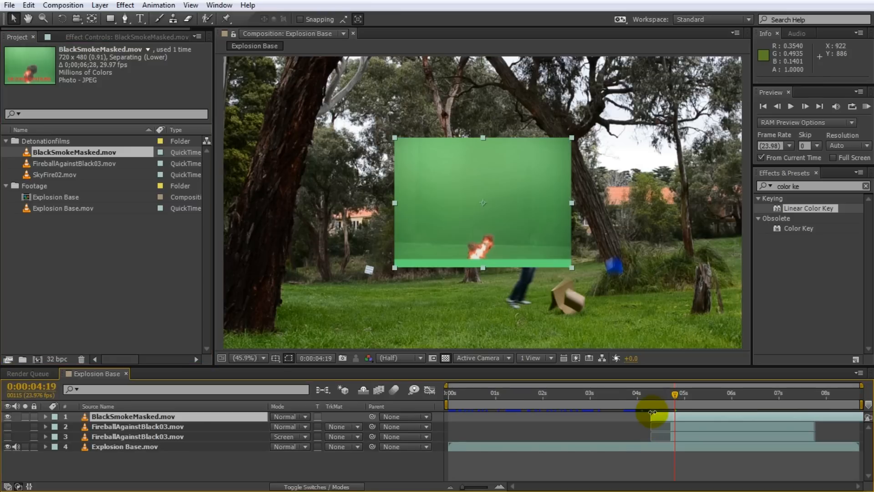
# - Enlarge the smoke clip, place it over the grass beside the tree stump, trim its start to about 0:00:04:15, and check 0:00:05:13
pyautogui.moveTo(534, 230); pyautogui.dragTo(546, 237)
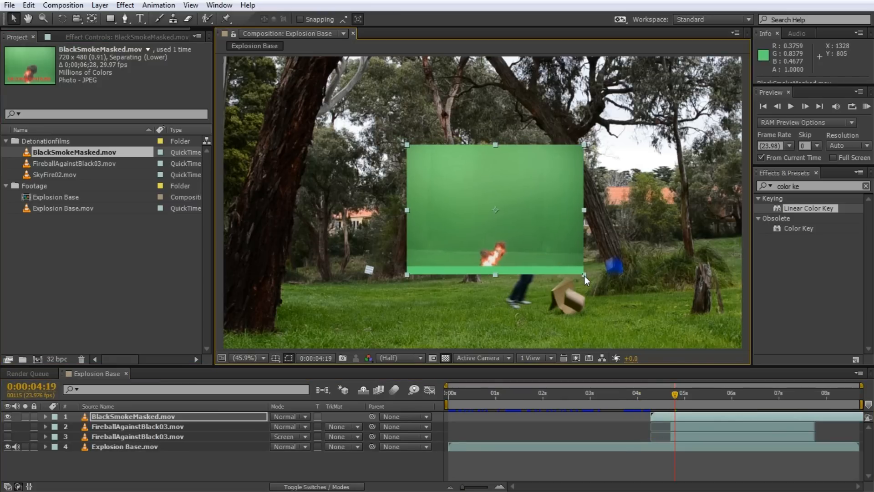
pyautogui.moveTo(584, 276); pyautogui.dragTo(620, 304)
pyautogui.moveTo(568, 232); pyautogui.dragTo(657, 260)
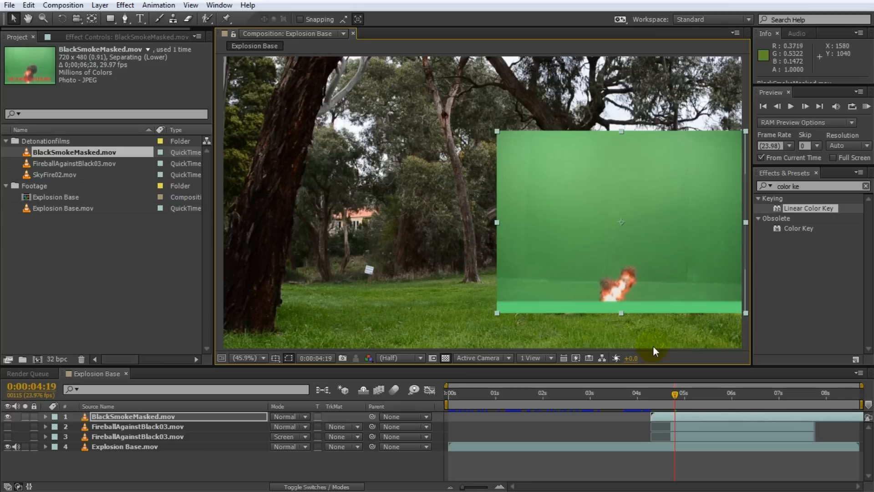
pyautogui.moveTo(674, 393)
pyautogui.mouseDown()
pyautogui.moveTo(653, 397)
pyautogui.moveTo(672, 404)
pyautogui.moveTo(659, 420)
pyautogui.moveTo(670, 420)
pyautogui.moveTo(660, 397)
pyautogui.moveTo(668, 398)
pyautogui.mouseUp()
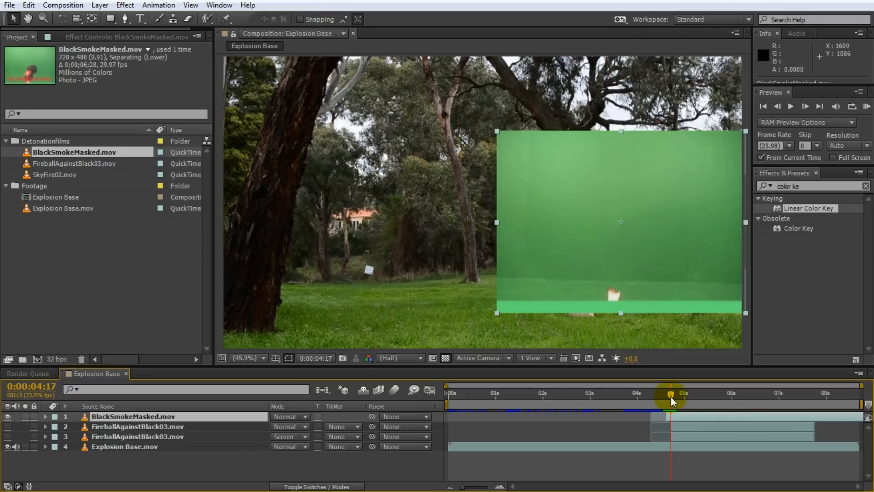
pyautogui.moveTo(671, 395); pyautogui.dragTo(711, 397)
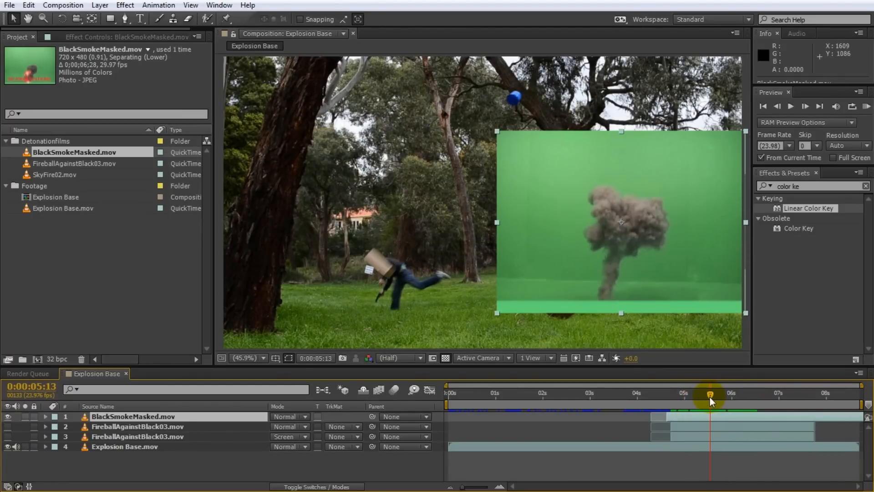
# - Try the Screen blending mode on the smoke layer, and return it to Normal
pyautogui.click(290, 416)
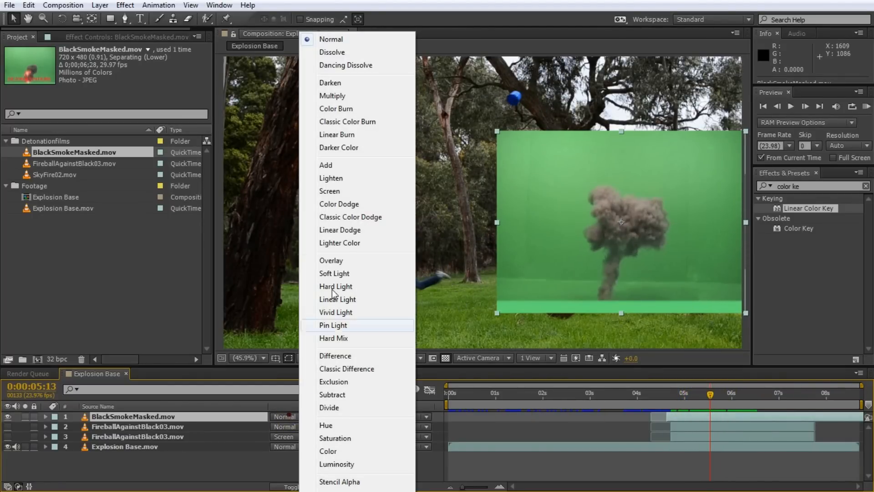
pyautogui.click(349, 191)
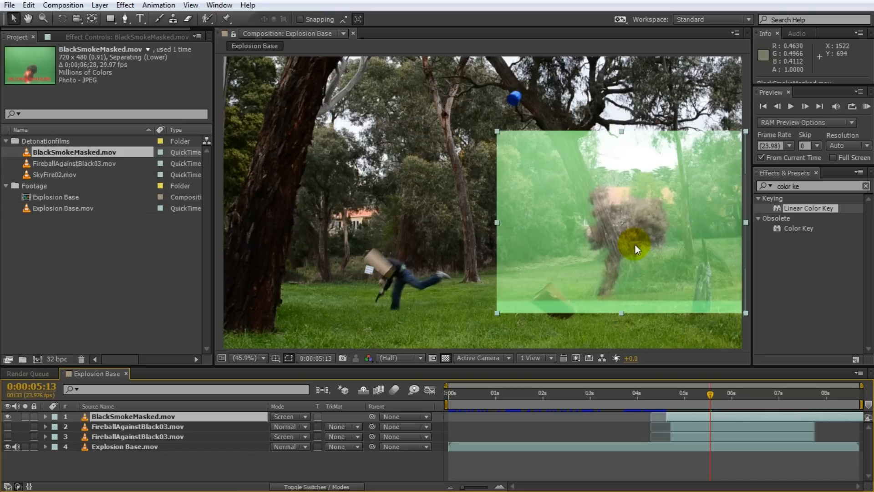
pyautogui.click(291, 416)
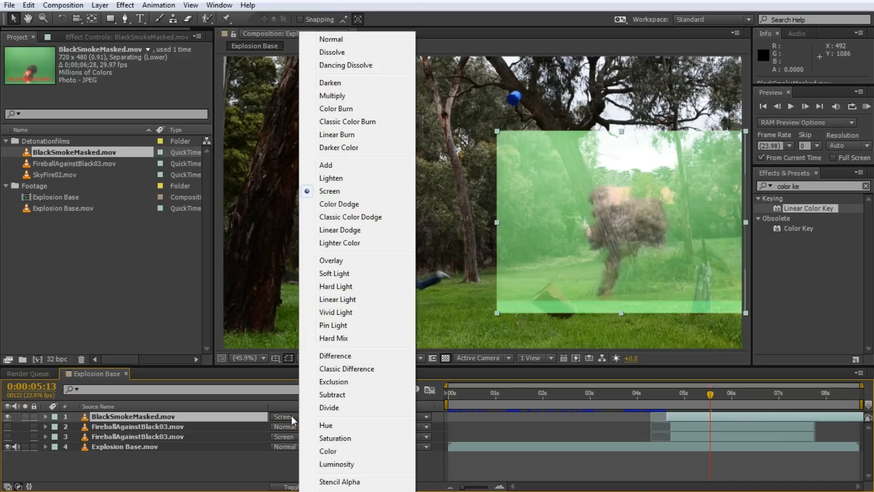
pyautogui.click(328, 39)
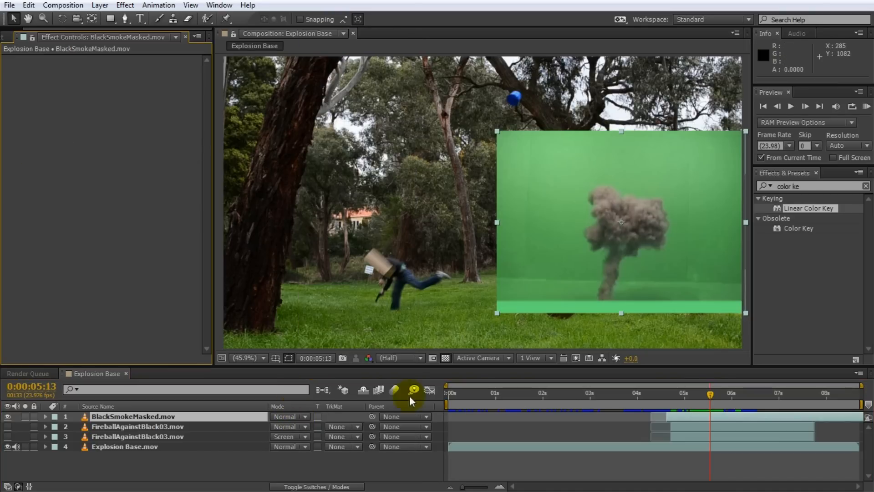
# - Apply Keylight (1.2) to the BlackSmokeMasked.mov layer and sample its green backdrop as the Screen Colour
pyautogui.click(805, 187)
pyautogui.write('keyli')
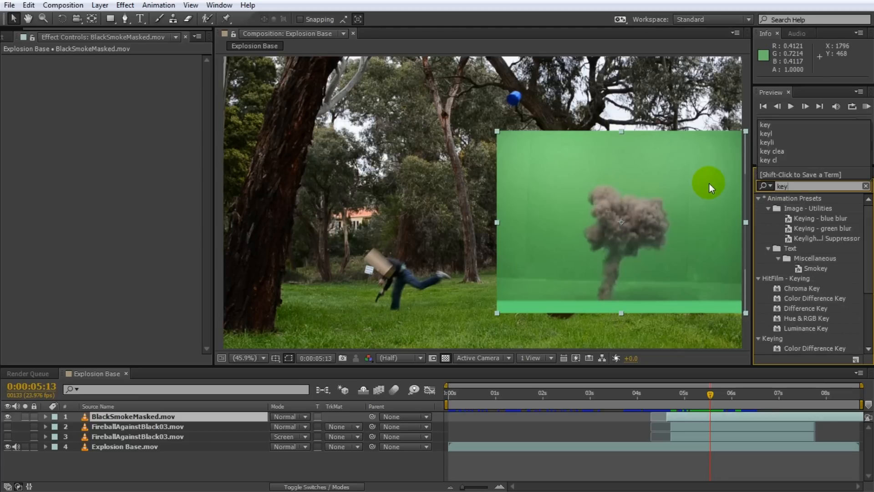
pyautogui.moveTo(802, 238); pyautogui.dragTo(165, 415)
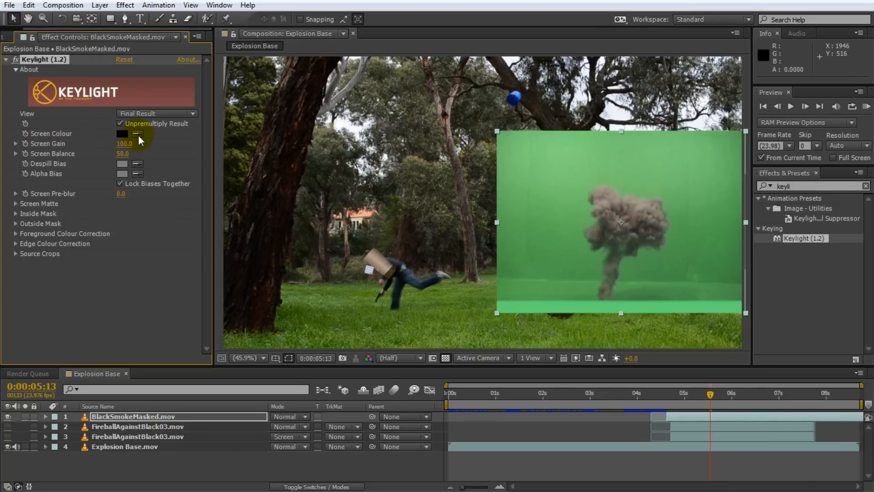
pyautogui.click(138, 134)
pyautogui.click(548, 208)
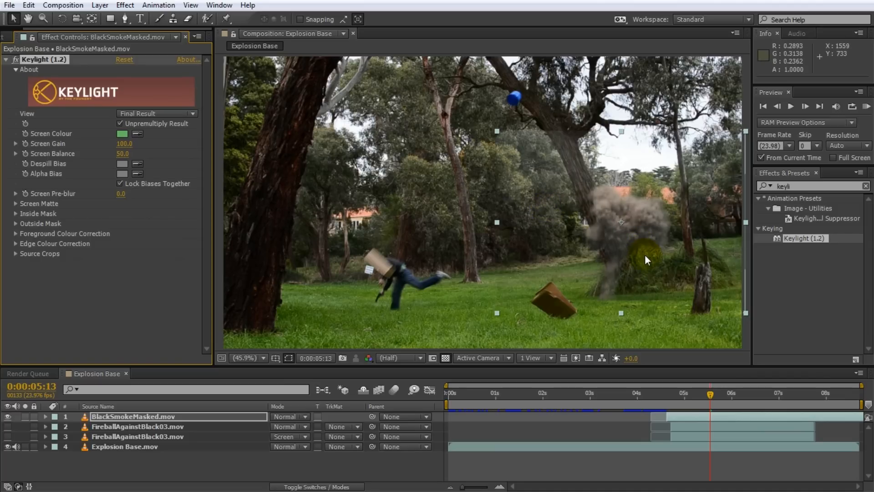
# - Examine the keyed smoke's edges at 100%, and check the background in Keylight's Screen Matte view from 0:00:05:00 to 0:00:05:07
pyautogui.scroll(3, 646, 254)
pyautogui.moveTo(654, 258); pyautogui.dragTo(413, 236)
pyautogui.press('v')
pyautogui.moveTo(711, 394)
pyautogui.mouseDown()
pyautogui.moveTo(664, 398)
pyautogui.moveTo(709, 401)
pyautogui.mouseUp()
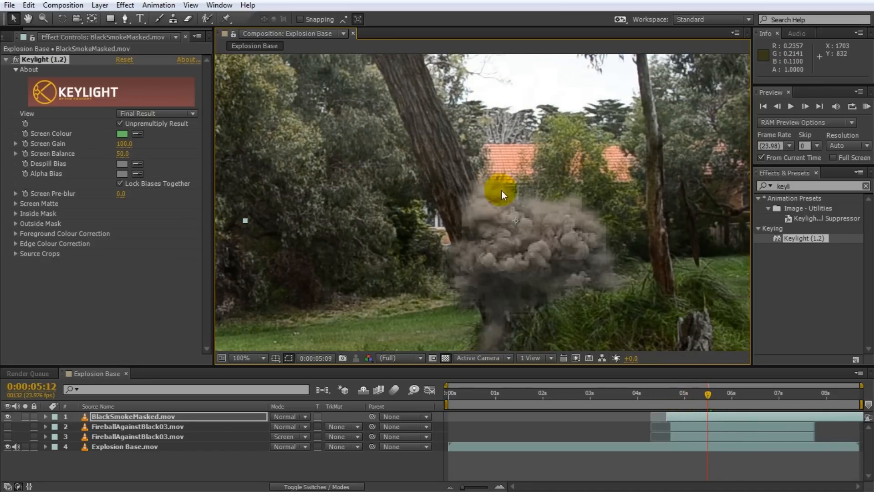
pyautogui.moveTo(698, 393); pyautogui.dragTo(684, 404)
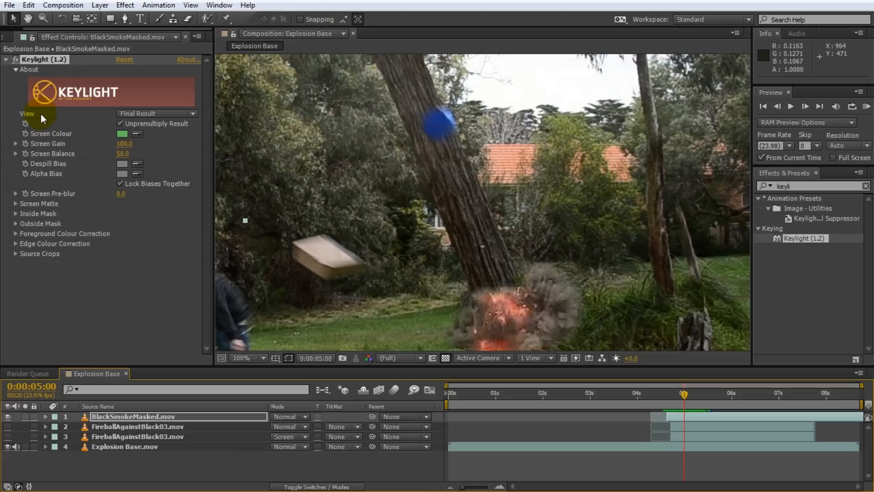
pyautogui.click(170, 114)
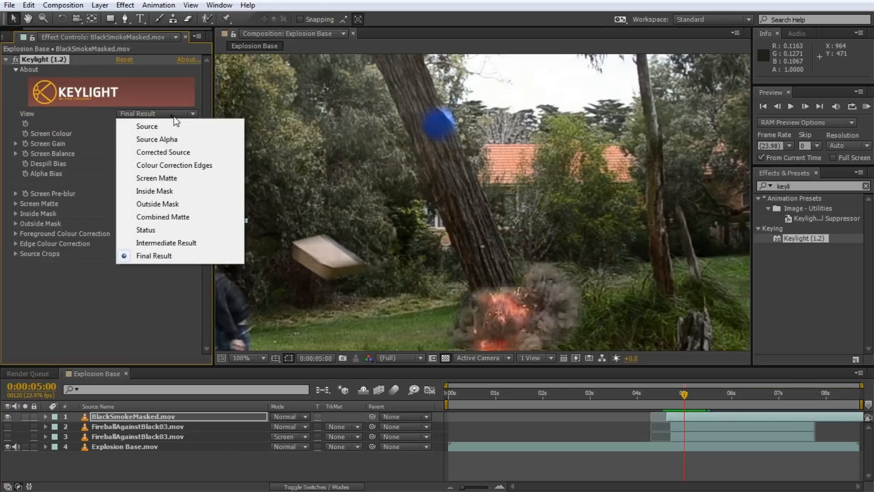
pyautogui.click(161, 180)
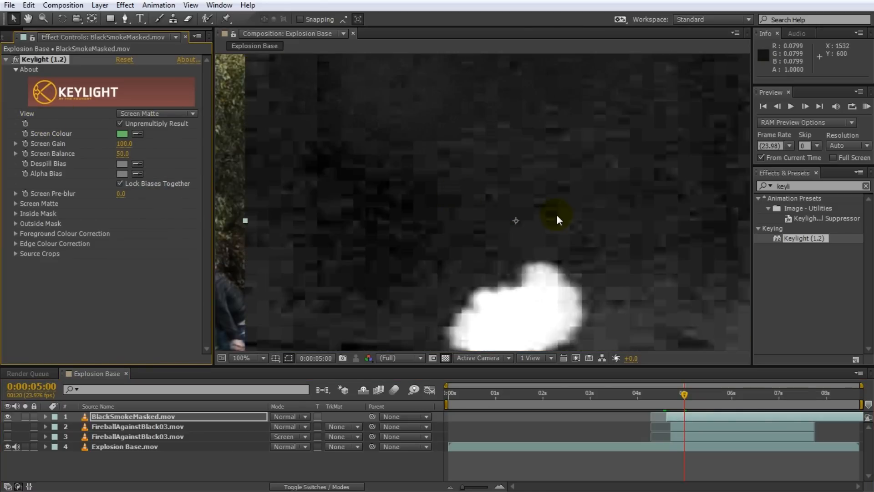
pyautogui.scroll(-2, 558, 218)
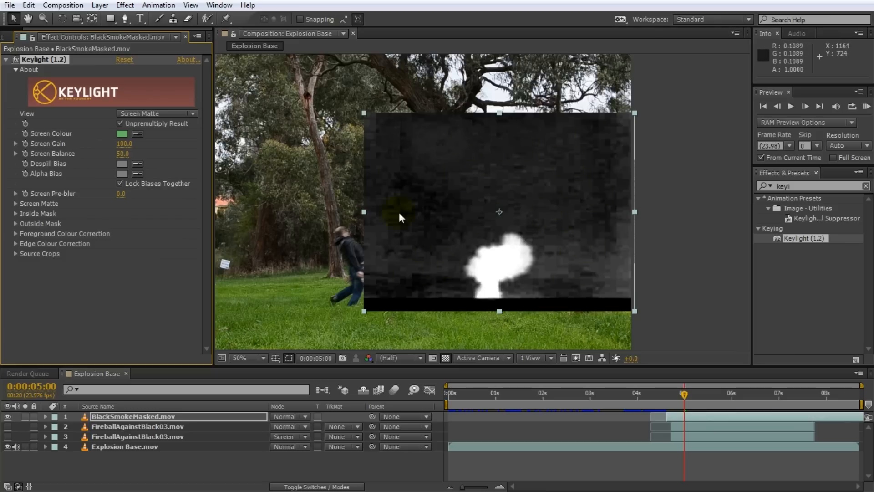
pyautogui.moveTo(676, 392); pyautogui.dragTo(698, 394)
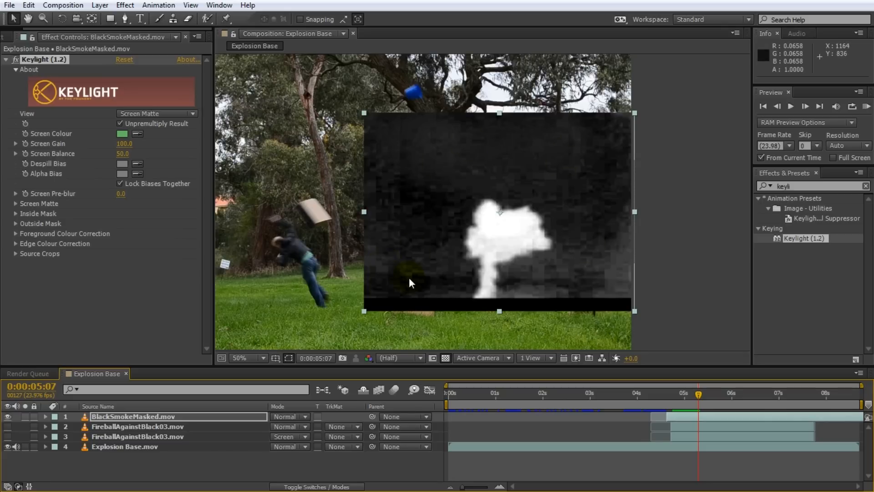
# - Set Keylight's Clip Black to 34 and Clip White to 59, check the matte at 0:00:05:14, and return to the Final Result view
pyautogui.click(21, 203)
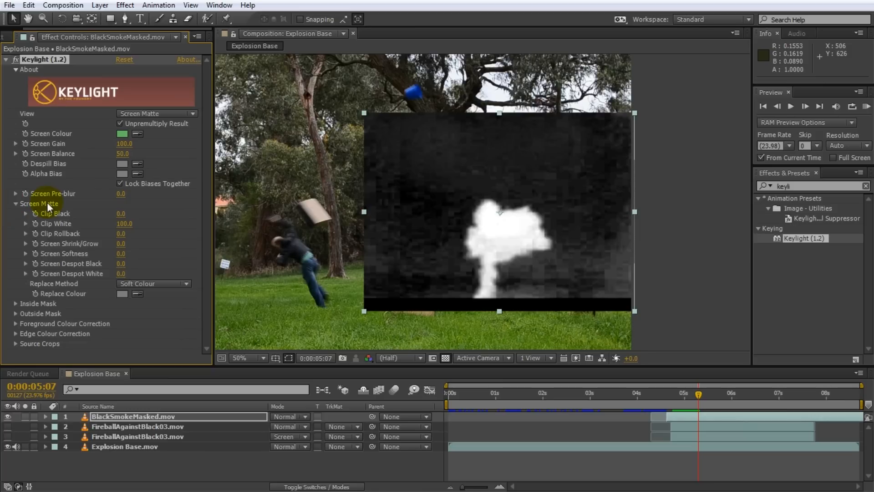
pyautogui.moveTo(121, 214); pyautogui.dragTo(144, 216)
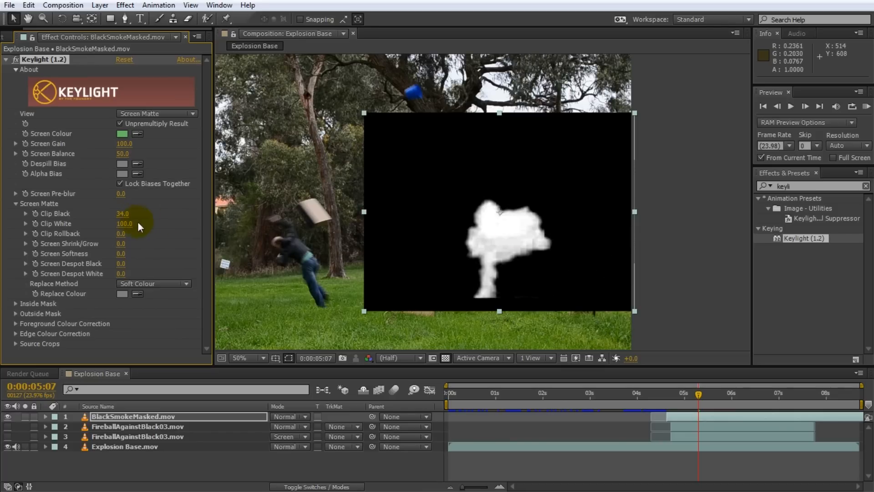
pyautogui.moveTo(121, 223); pyautogui.dragTo(104, 228)
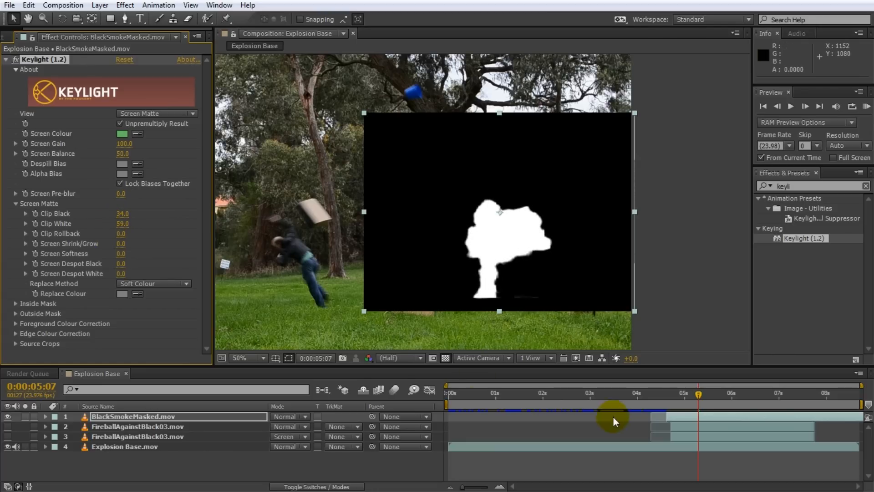
pyautogui.moveTo(692, 395); pyautogui.dragTo(711, 395)
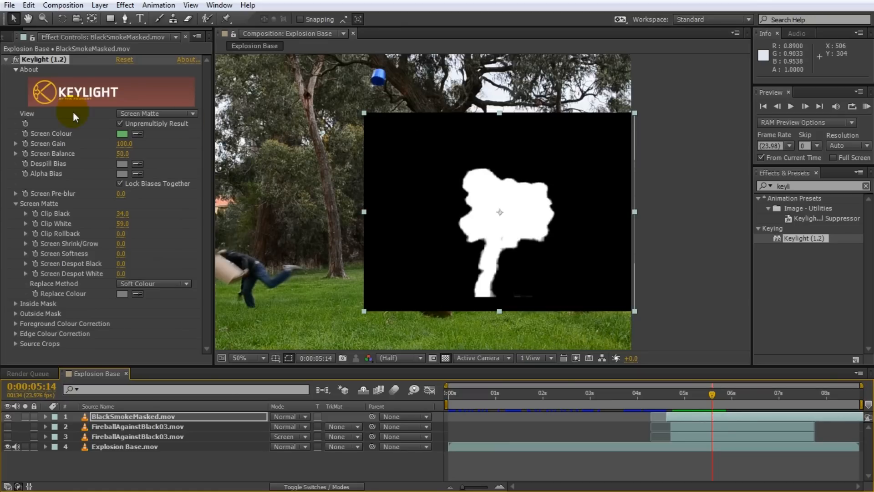
pyautogui.click(173, 114)
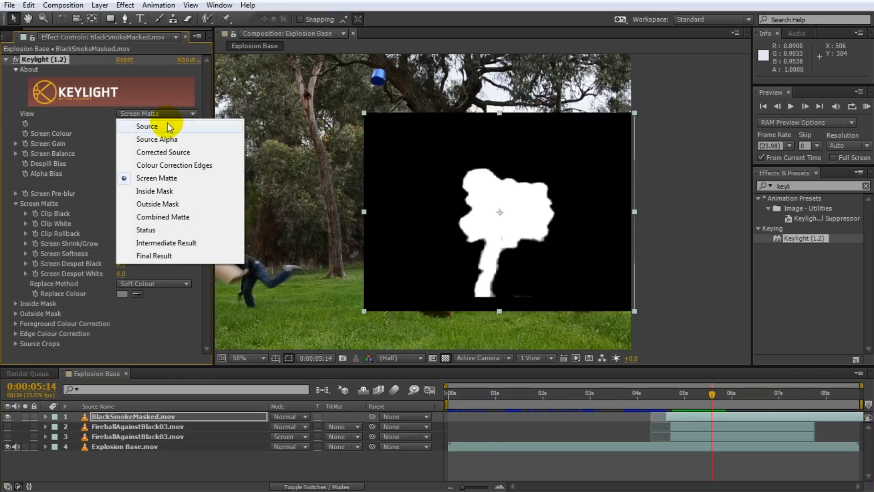
pyautogui.click(179, 257)
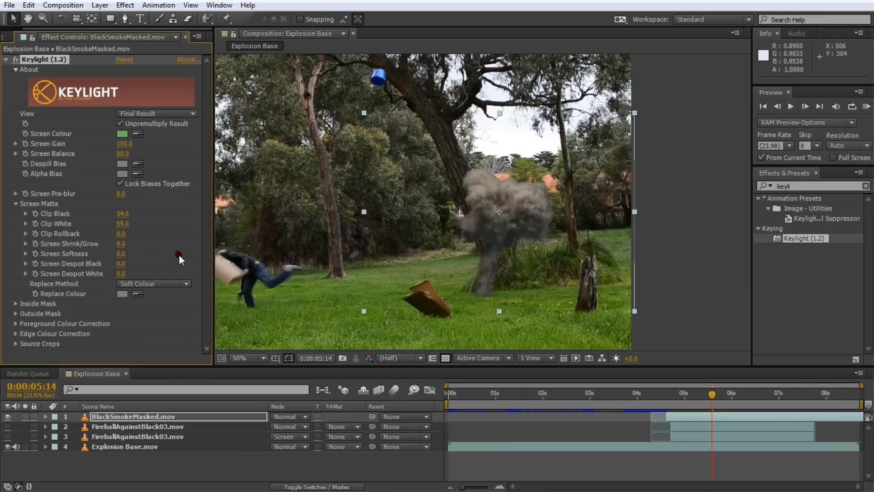
# - Set Keylight's Screen Softness to 3.4 while judging the smoke's edges at 0:00:05:23, and preview the keyed smoke in motion
pyautogui.moveTo(713, 392); pyautogui.dragTo(726, 407)
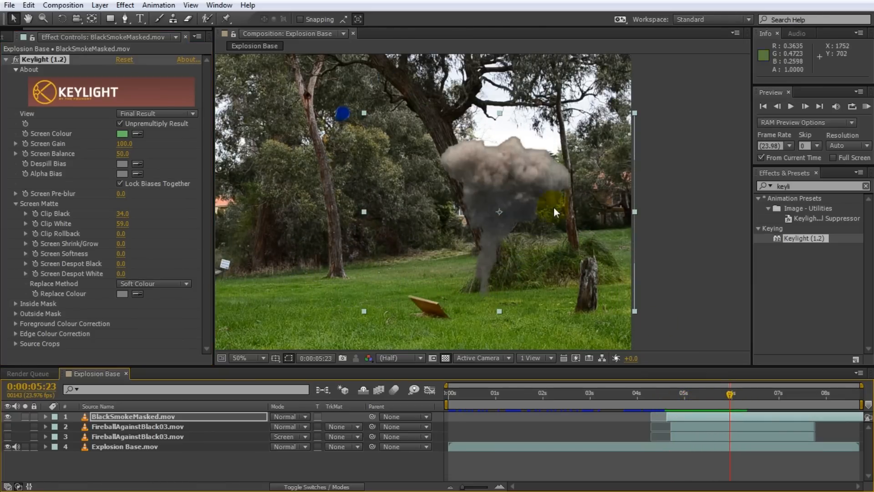
pyautogui.scroll(1, 527, 166)
pyautogui.press('space')
pyautogui.moveTo(523, 129); pyautogui.dragTo(523, 164)
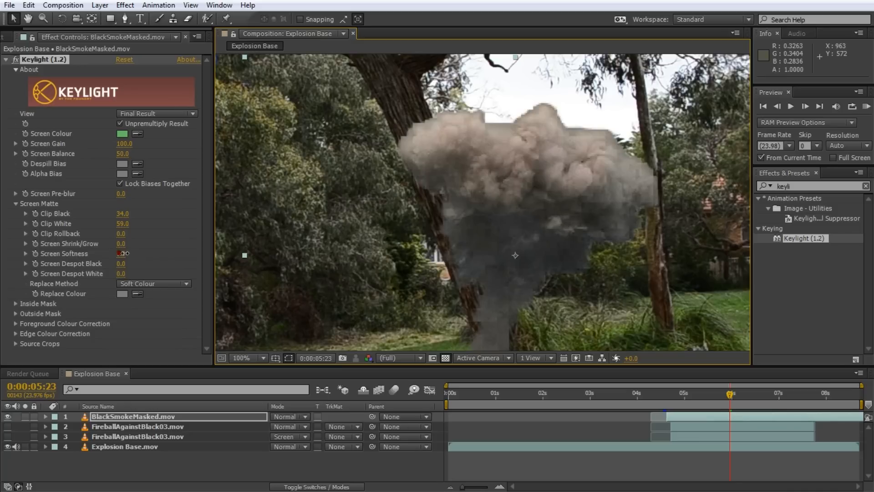
pyautogui.moveTo(135, 251); pyautogui.dragTo(138, 251)
pyautogui.hotkey('shift', '/')
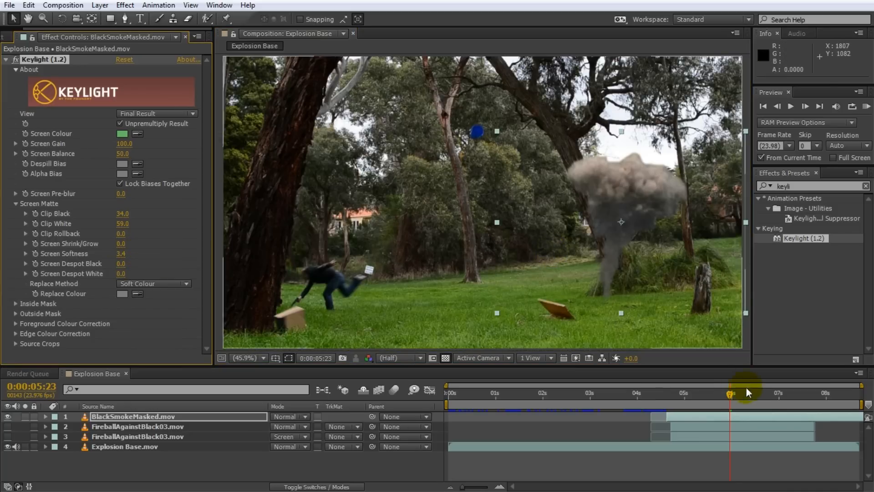
pyautogui.click(660, 395)
pyautogui.press('KP_0')
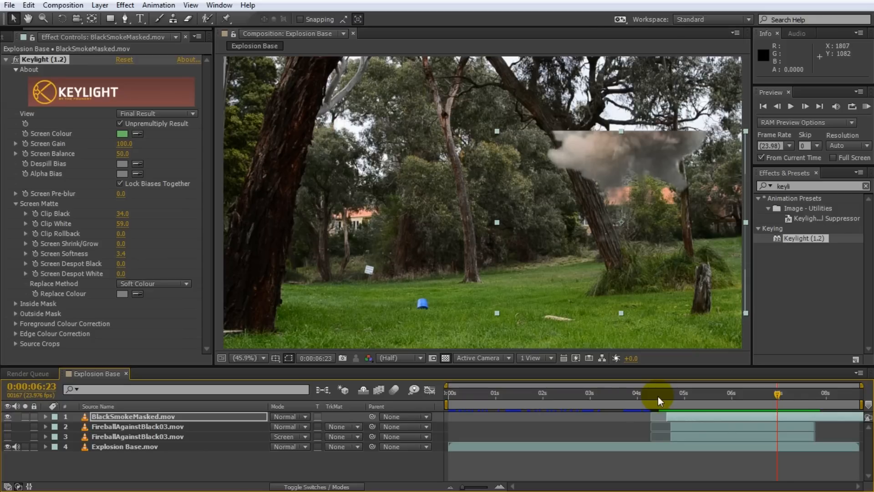
# - Hide the smoke layer, add SkyFire02.mov as the top layer starting at about 0:00:04:15, and enlarge it in the frame
pyautogui.click(7, 417)
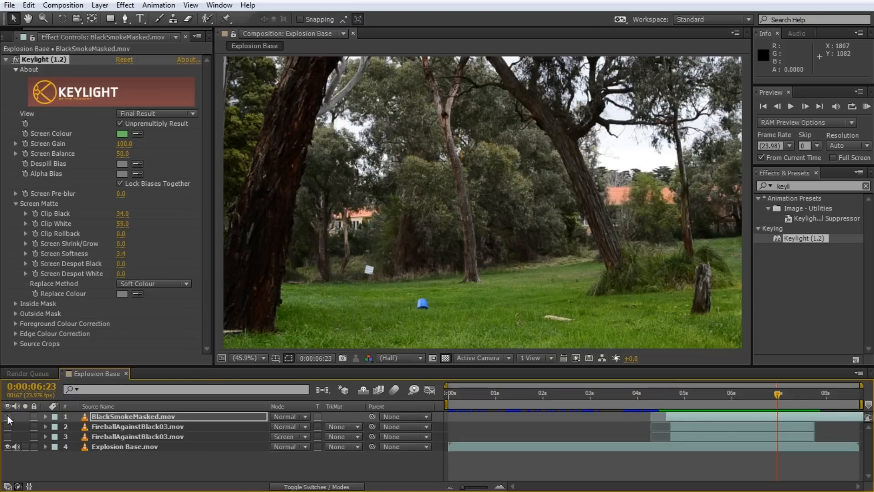
pyautogui.click(3, 37)
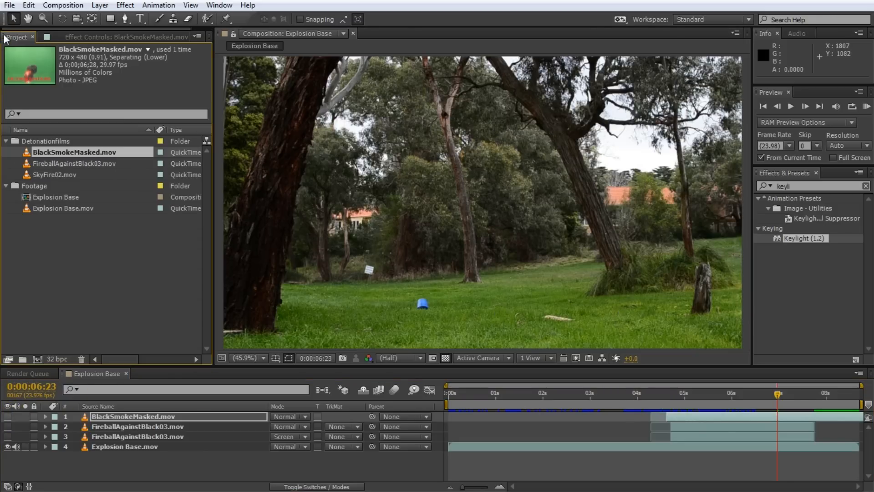
pyautogui.click(60, 176)
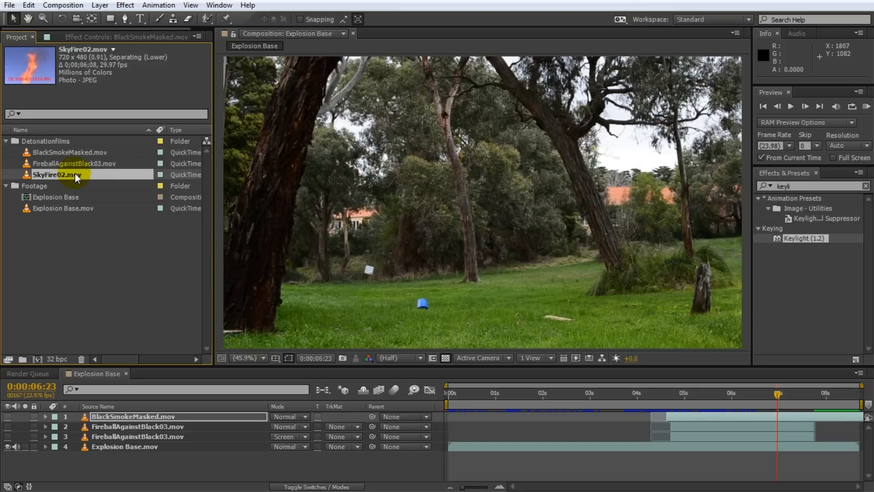
pyautogui.moveTo(75, 174)
pyautogui.mouseDown()
pyautogui.moveTo(650, 350)
pyautogui.moveTo(665, 411)
pyautogui.mouseUp()
pyautogui.moveTo(572, 268); pyautogui.dragTo(608, 304)
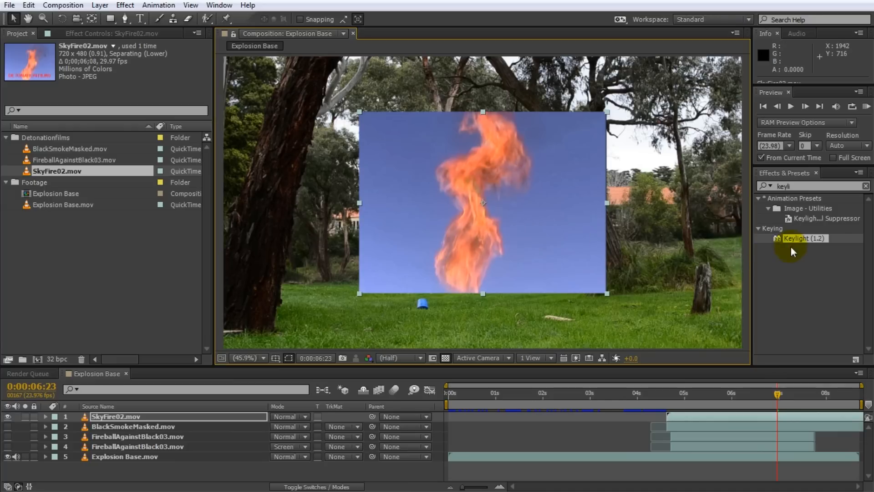
# - Apply Keylight (1.2) to the fire layer, sample its blue sky as the Screen Colour, and show the Screen Matte view
pyautogui.moveTo(799, 239); pyautogui.dragTo(152, 416)
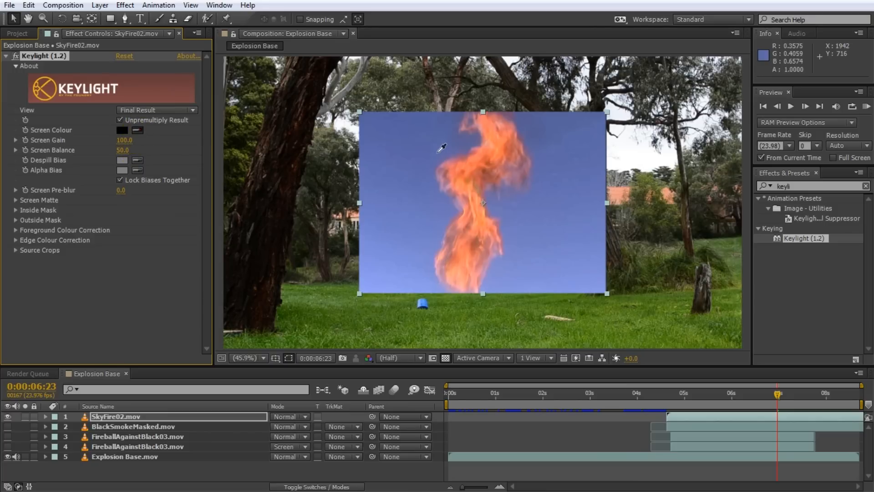
pyautogui.click(399, 176)
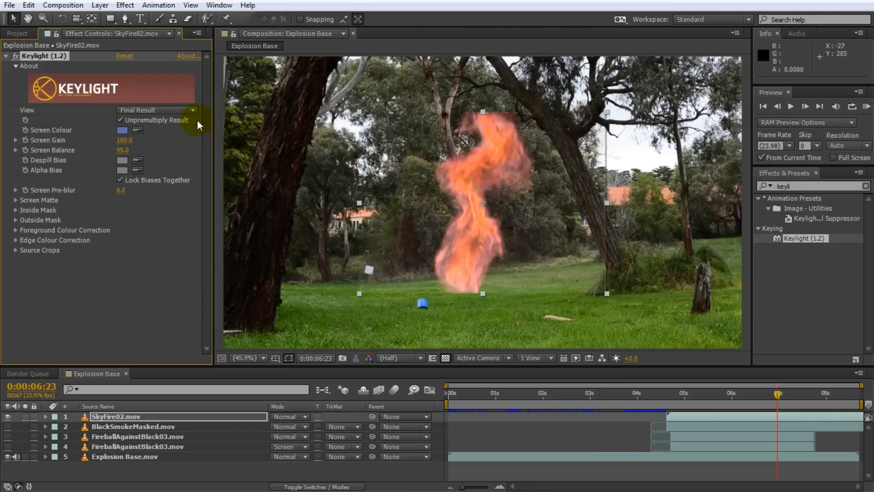
pyautogui.click(194, 111)
pyautogui.click(175, 177)
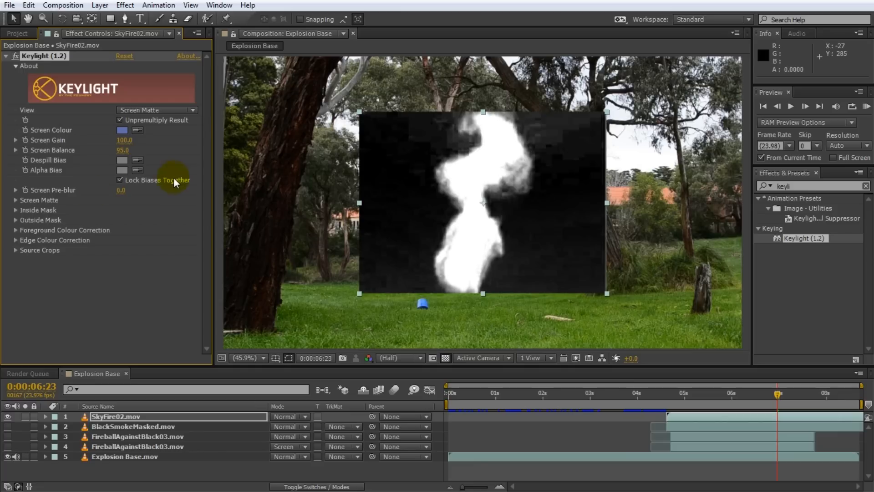
# - Set the fire key's Clip Black to 18 and Clip White to 98, and return to the Final Result view
pyautogui.click(16, 200)
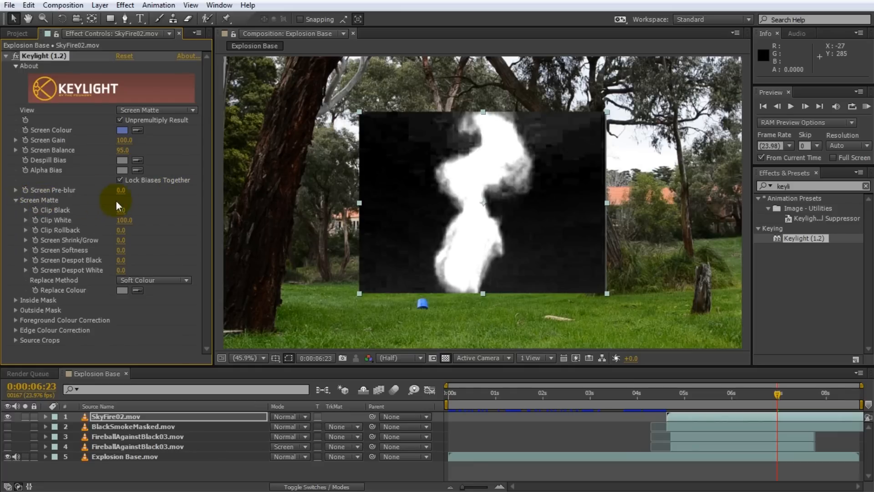
pyautogui.moveTo(122, 210)
pyautogui.mouseDown()
pyautogui.moveTo(132, 209)
pyautogui.moveTo(121, 220)
pyautogui.moveTo(129, 210)
pyautogui.mouseUp()
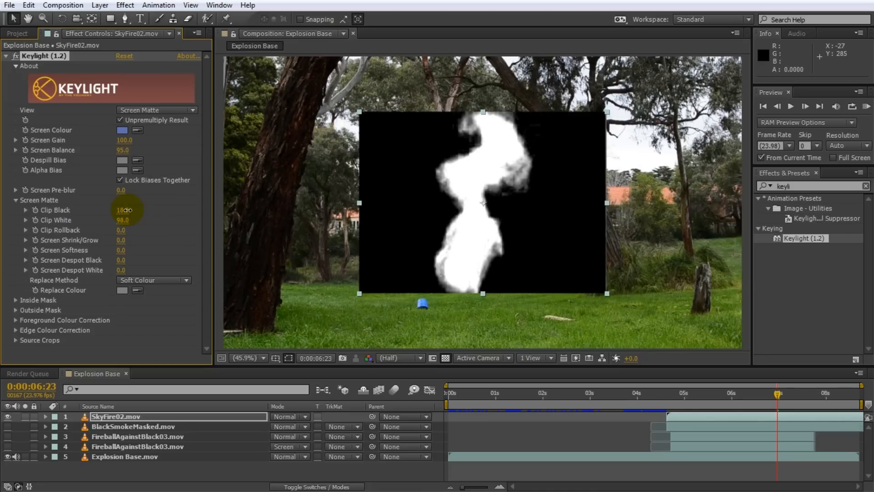
pyautogui.click(179, 111)
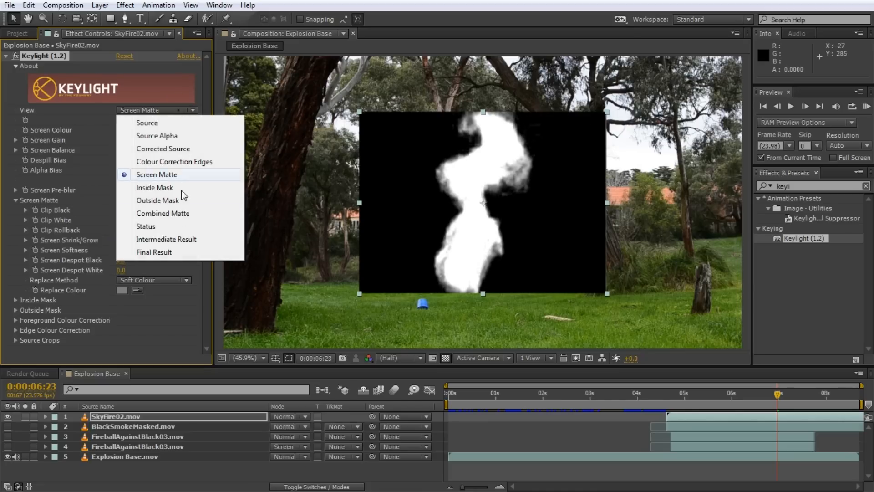
pyautogui.click(163, 251)
# - Trim the SkyFire02.mov layer's start to about 0:00:05:00 and preview the keyed flames in motion from 0:00:05:01
pyautogui.moveTo(602, 403); pyautogui.dragTo(682, 409)
pyautogui.click(683, 413)
pyautogui.press('KP_0')
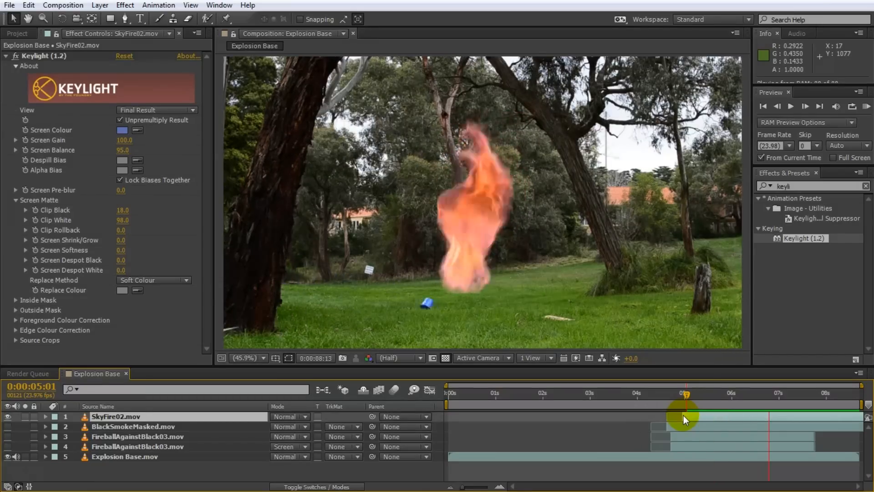
pyautogui.press('space')
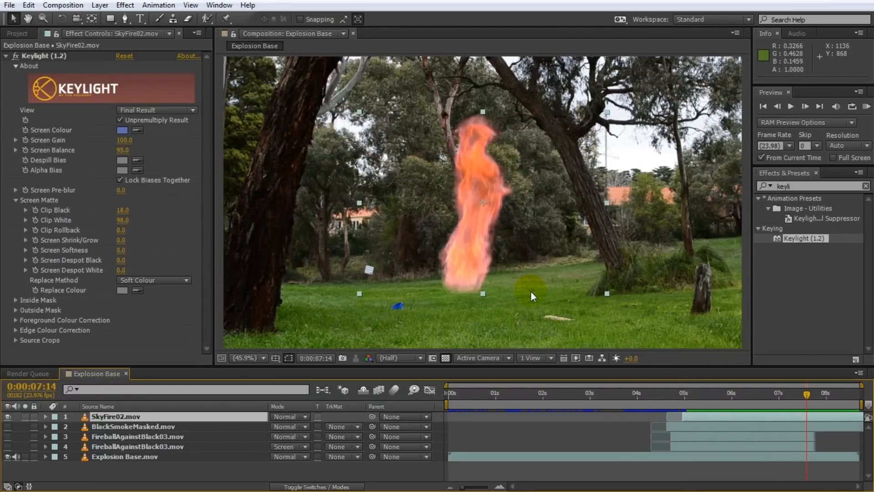